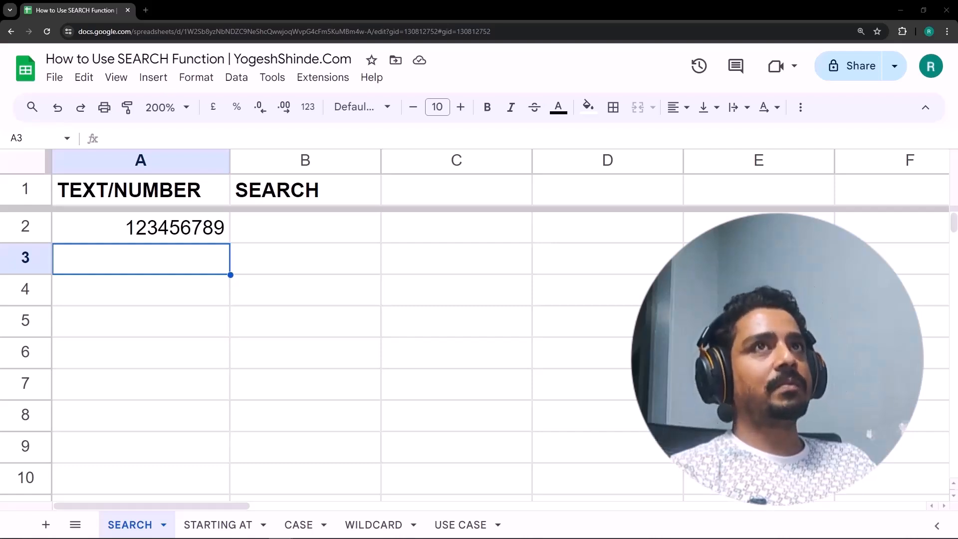
Enter the formula =SEARCH(8,A2) in cell B2 to find the position of 8 in the number
left_click(284, 223)
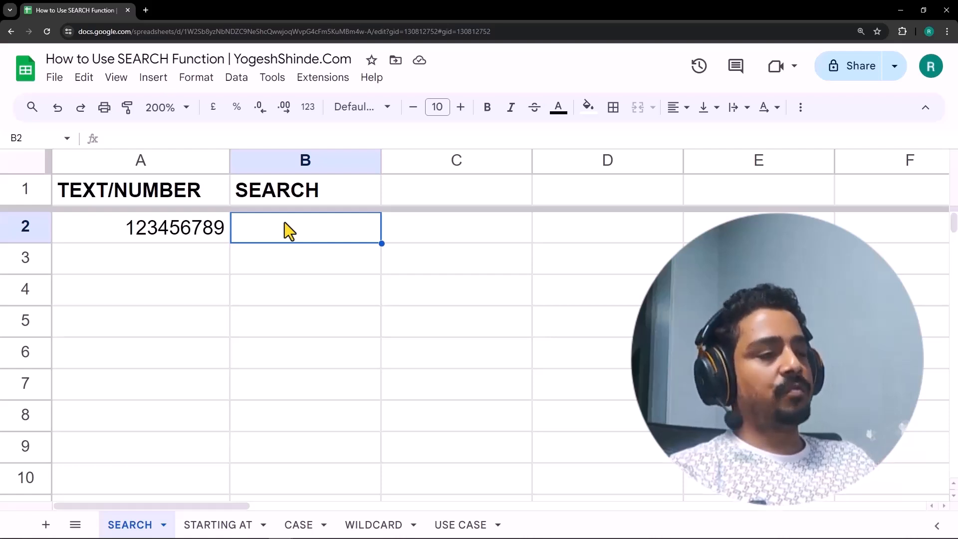
type("=search")
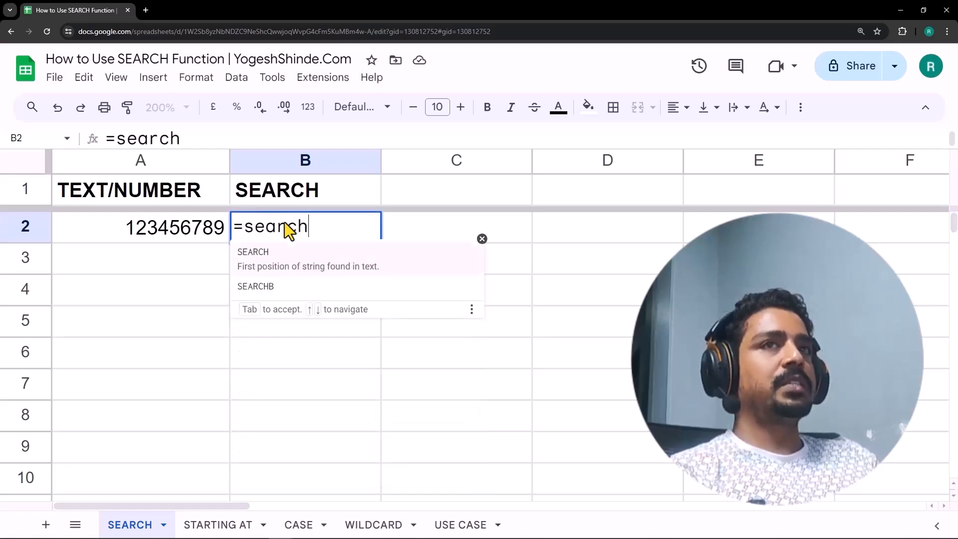
key("Tab")
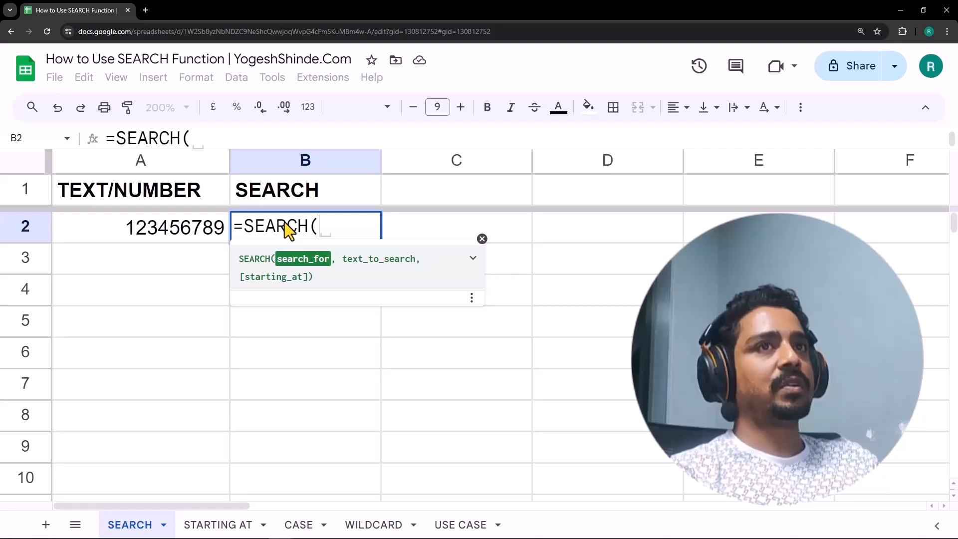
type("8")
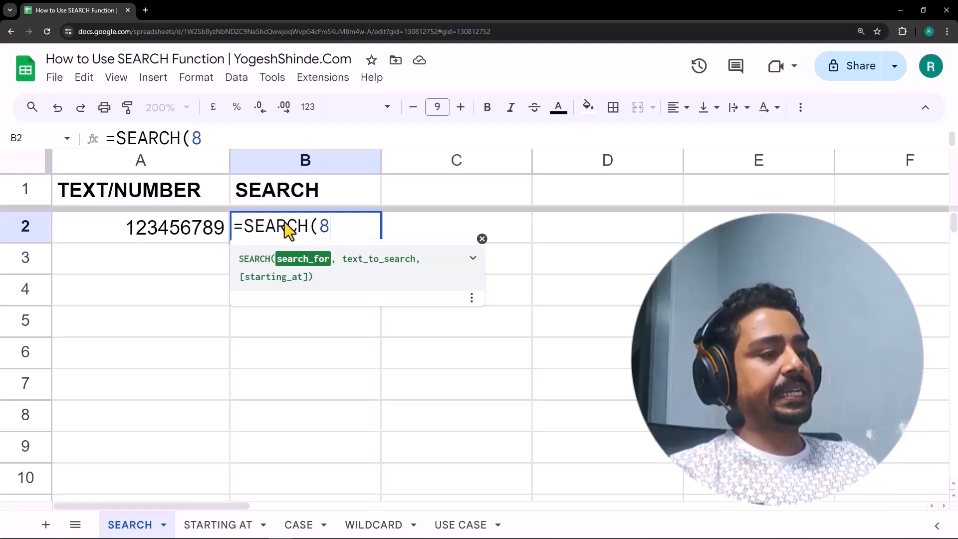
type(",")
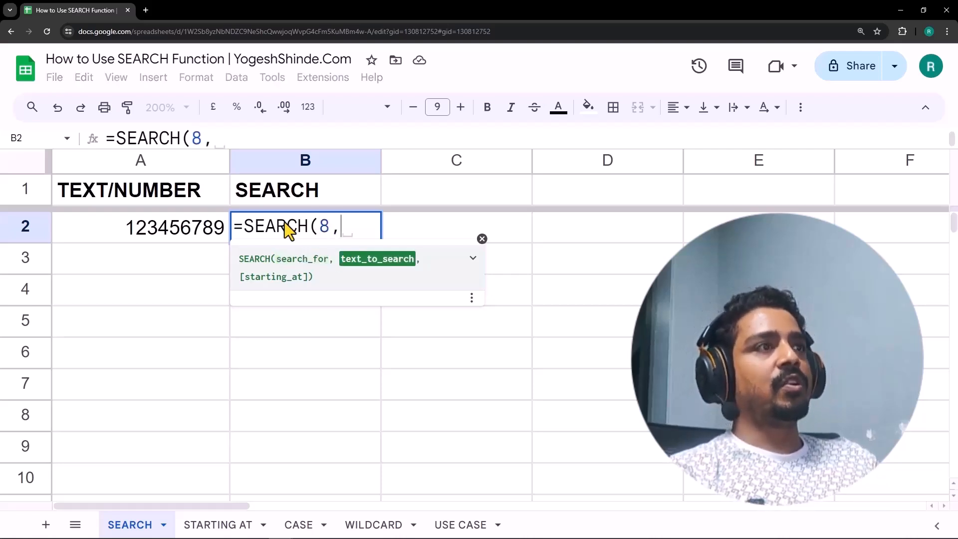
left_click(199, 231)
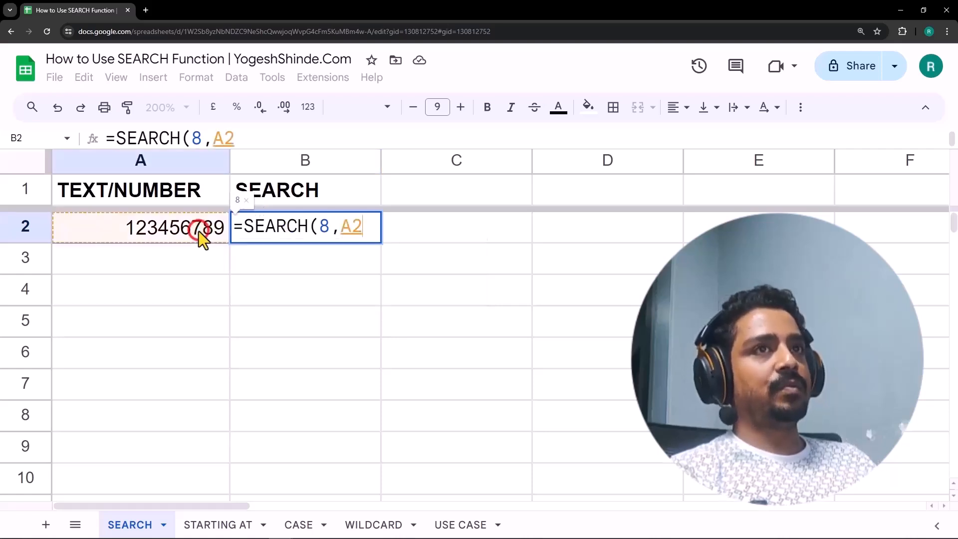
type(")")
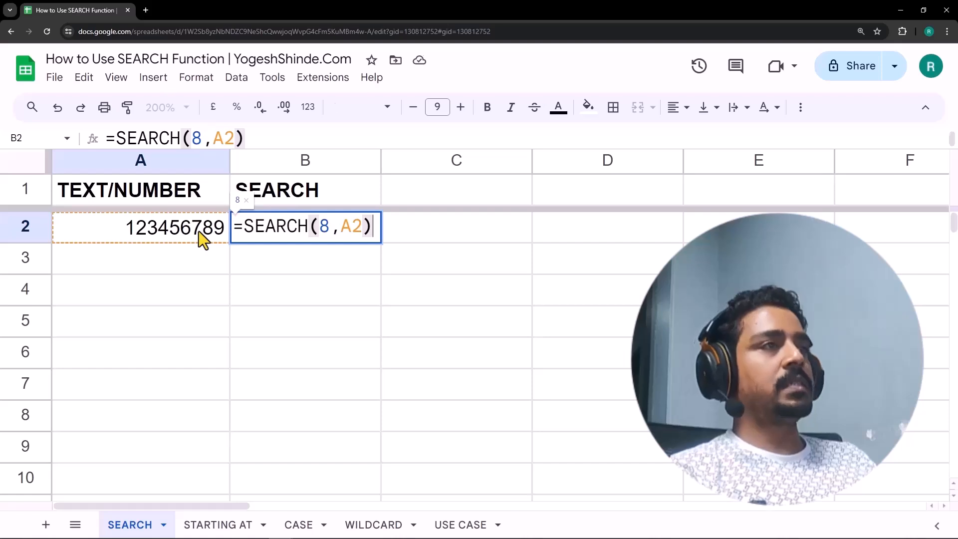
key("Return")
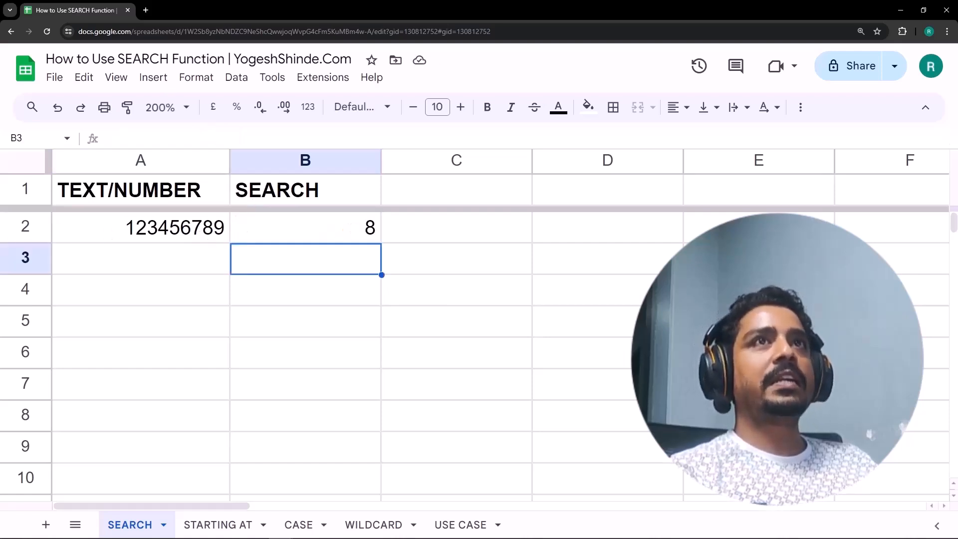
Prefix the number in cell A2 with the letter A
left_click(186, 234)
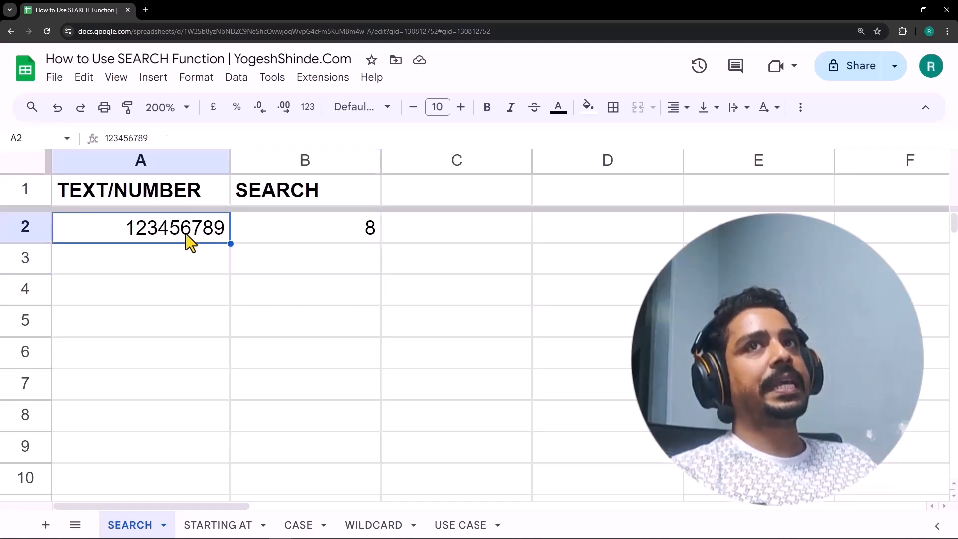
double_click(185, 233)
key("Home")
type("A")
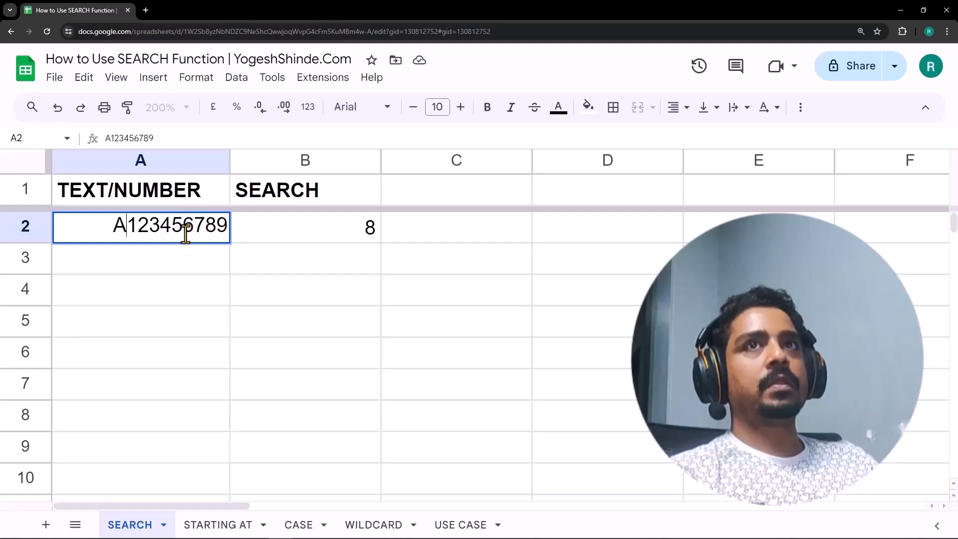
key("Return")
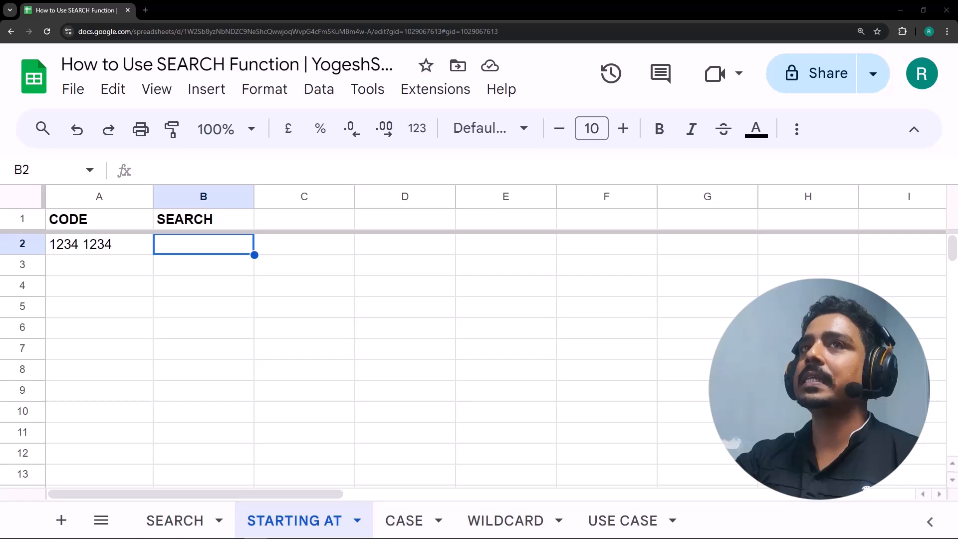
Enter the formula =SEARCH(1,A2,2) in cell B2 to find the second 1 in the code, searching from the second character
double_click(88, 244)
left_click_drag(89, 244, 84, 244)
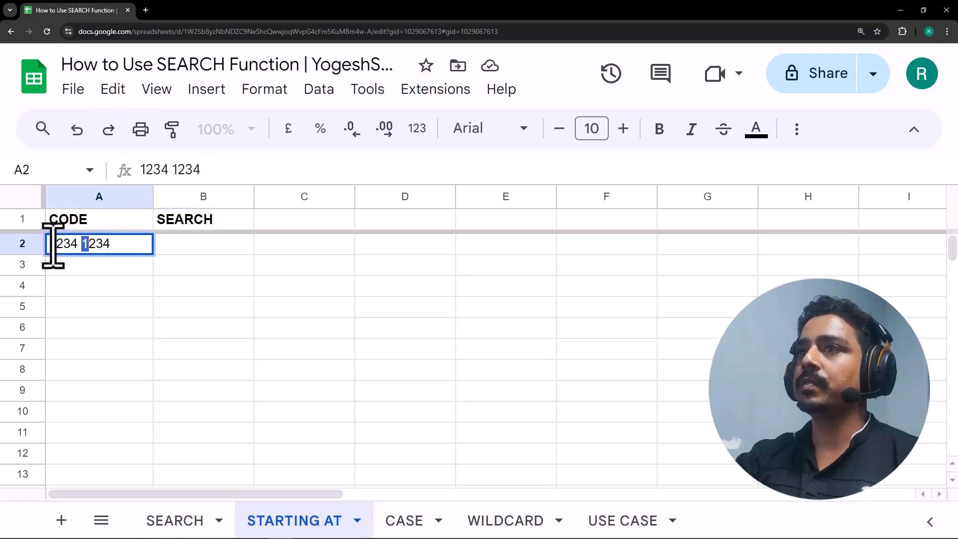
left_click(189, 250)
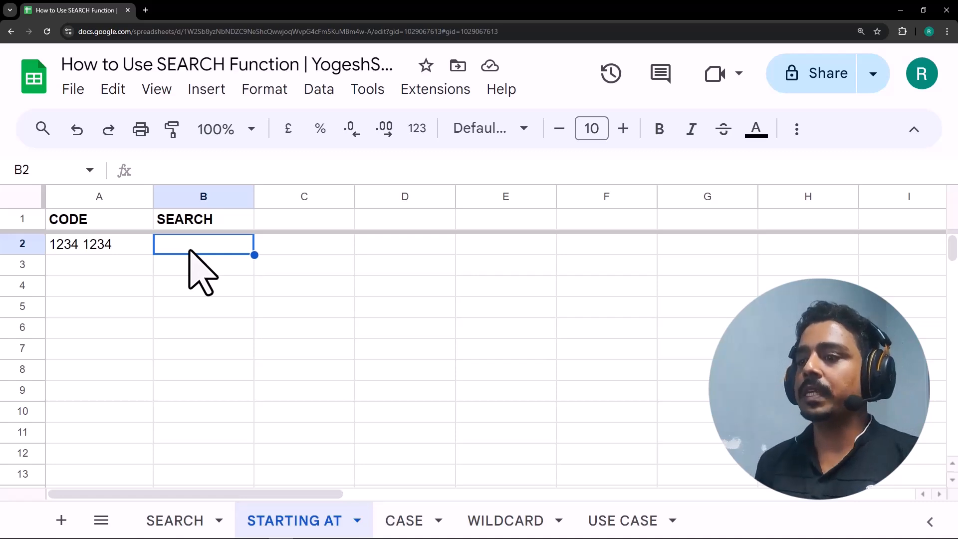
type("=")
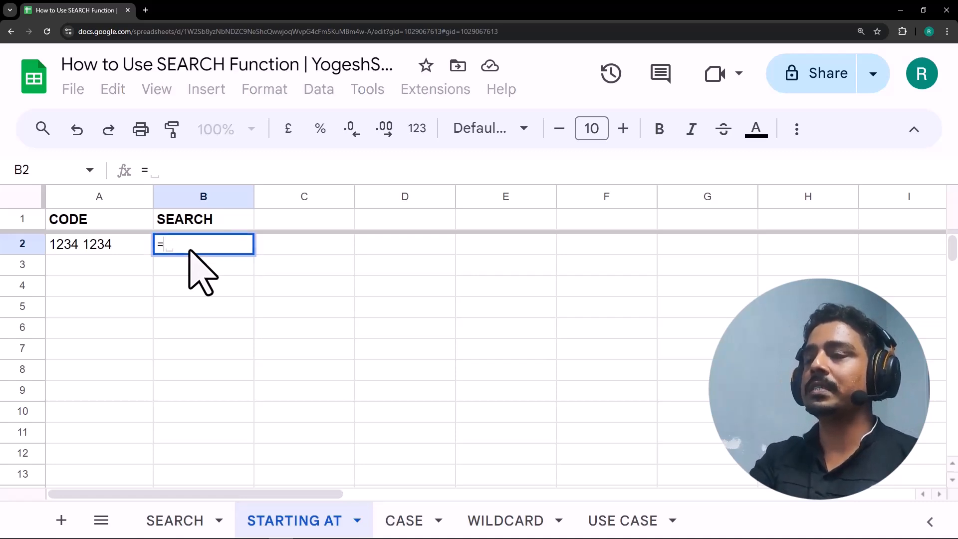
type("sear")
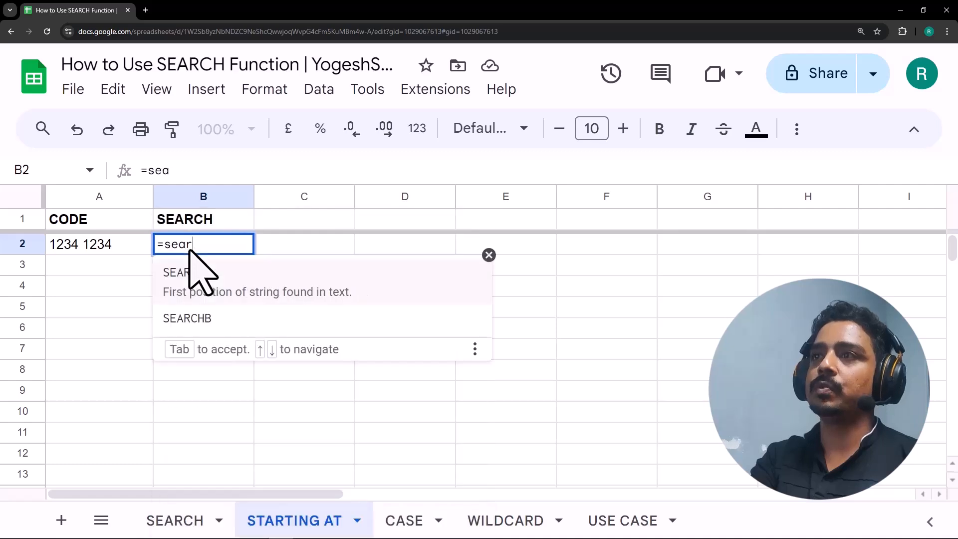
key("Tab")
type("1,")
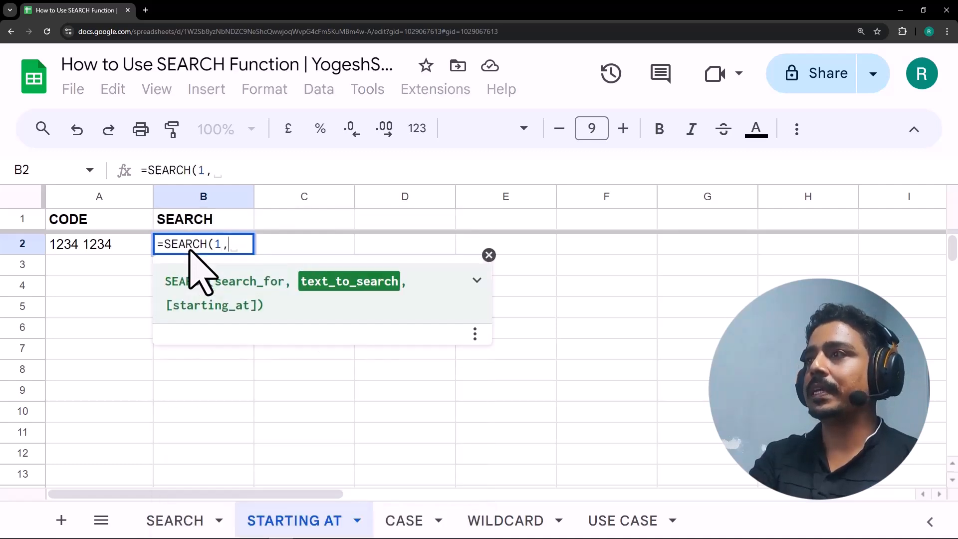
type("A2,")
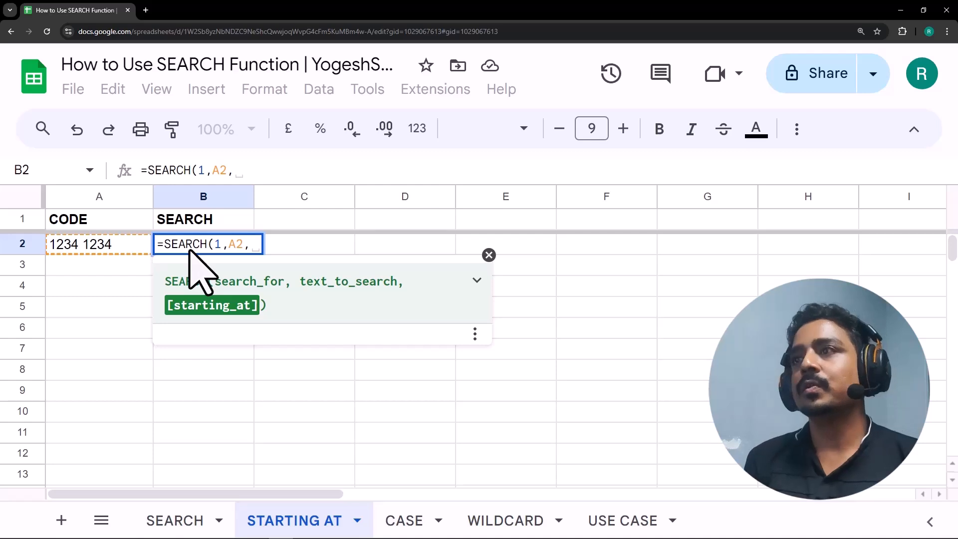
type("2")
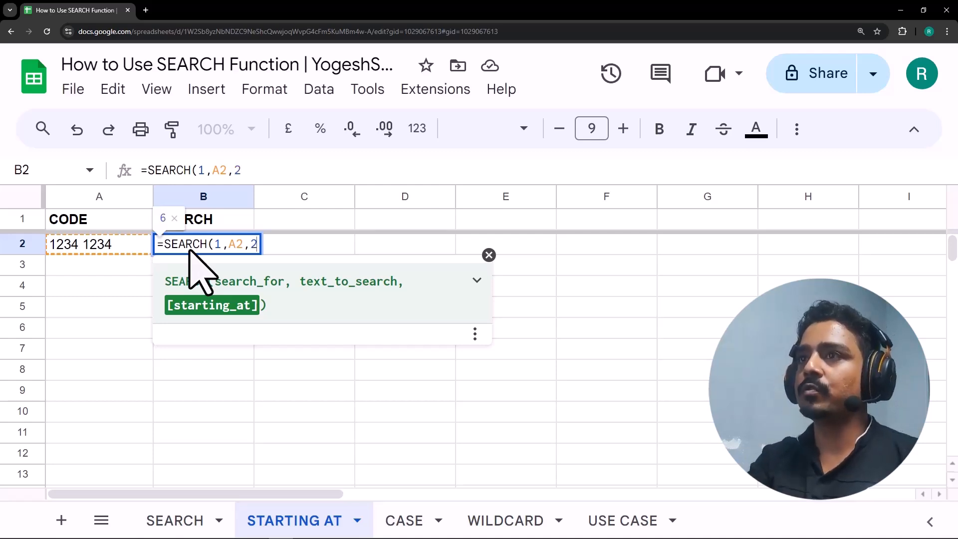
type(")")
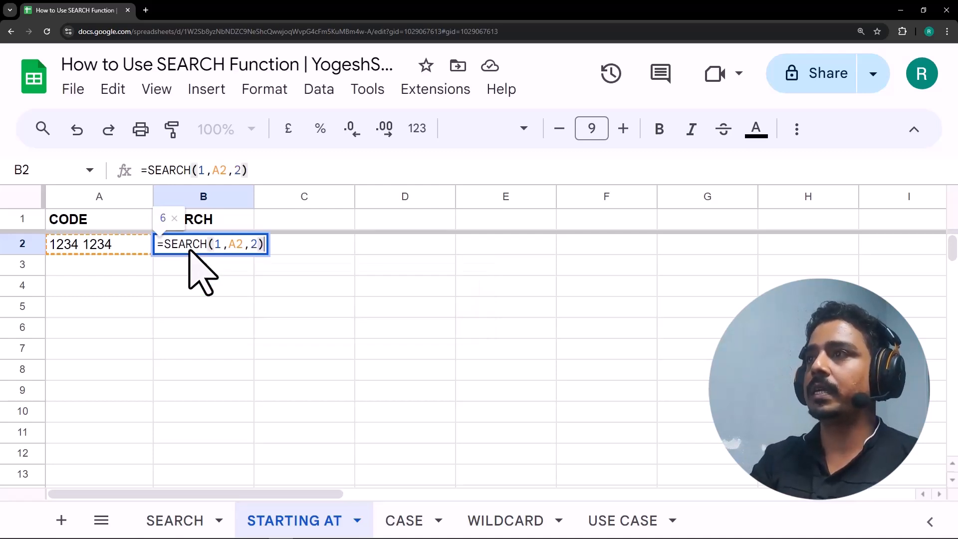
key("Return")
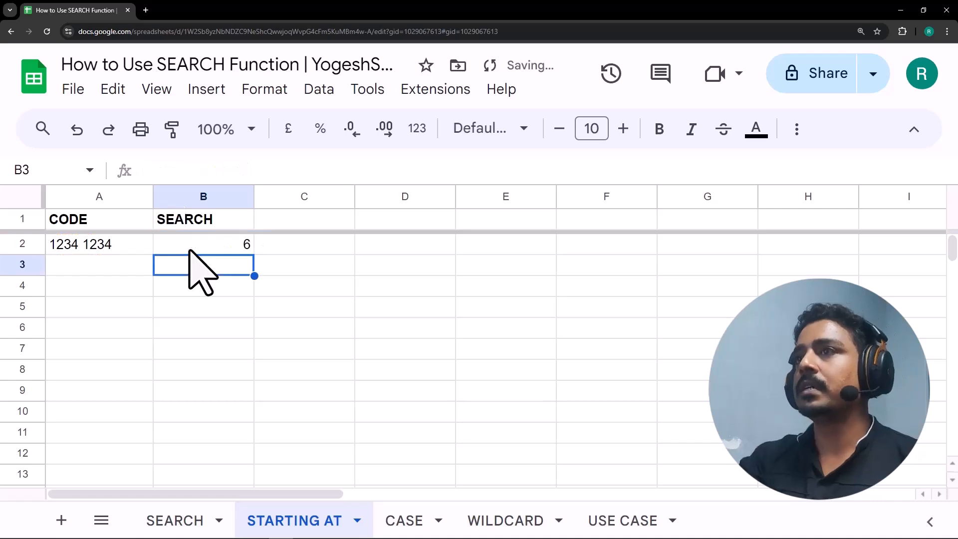
Examine the SEARCH formula in cell B2 against the character positions of the code in A2, including the second 1
double_click(190, 250)
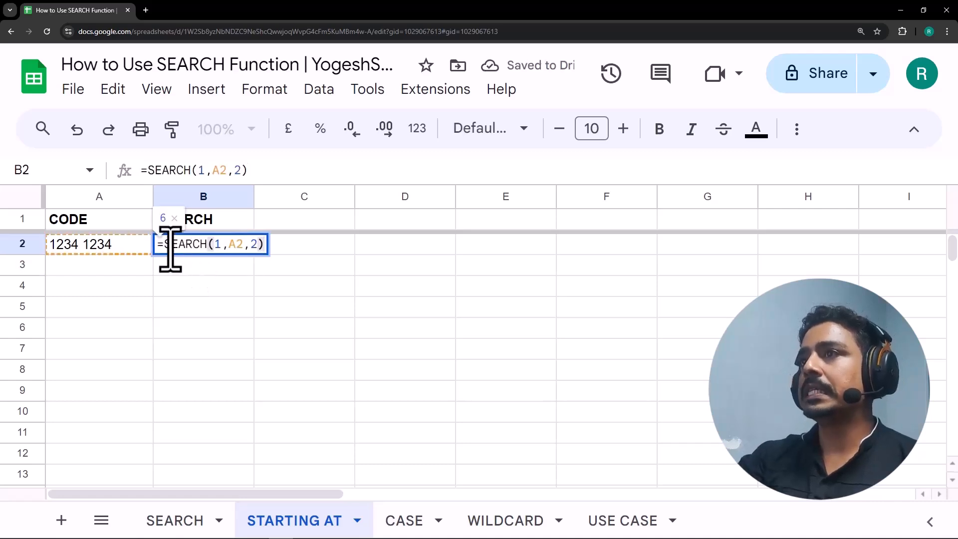
key("Return")
left_click(83, 250)
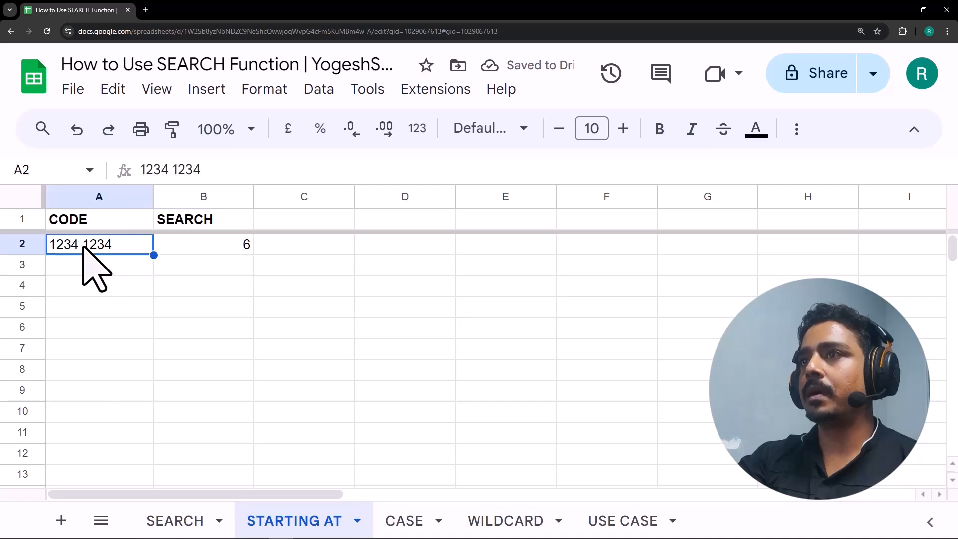
double_click(82, 248)
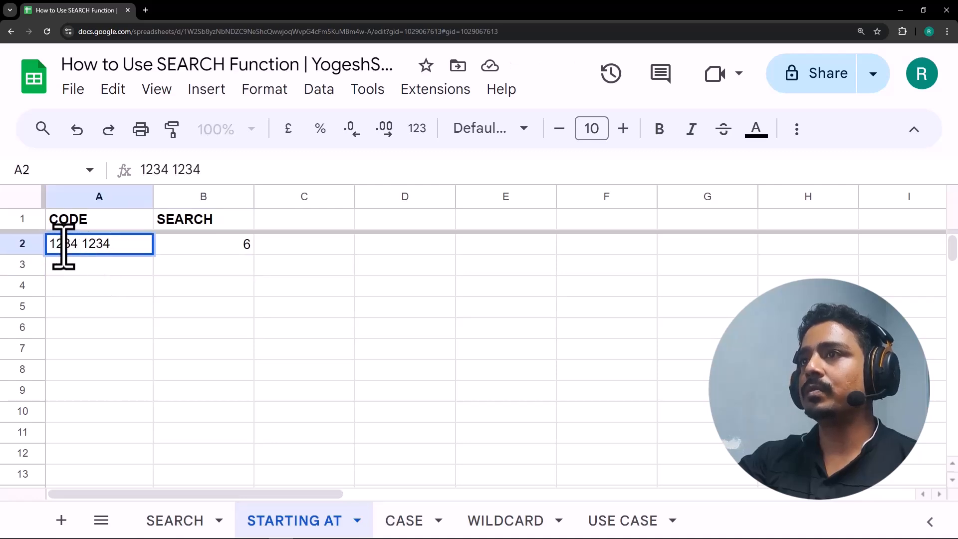
left_click_drag(80, 243, 86, 244)
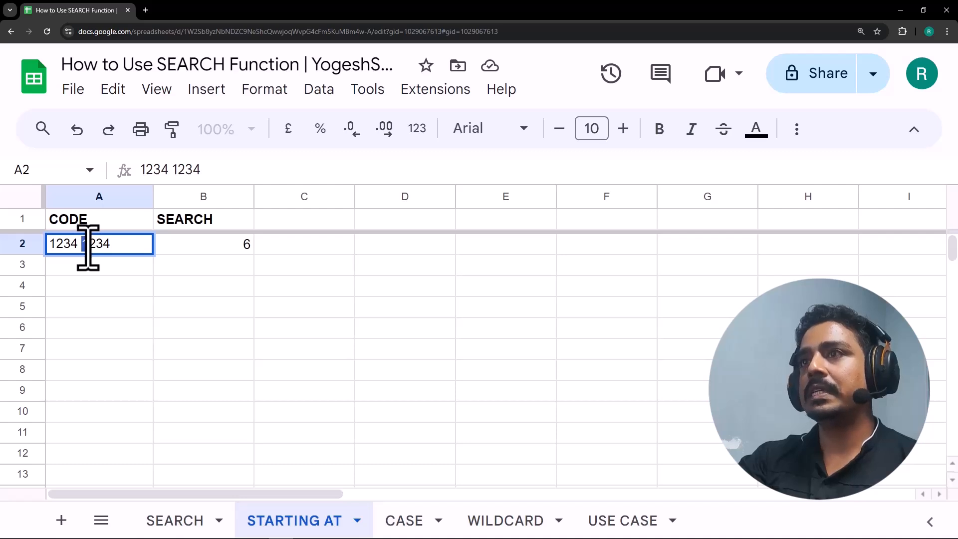
left_click(186, 250)
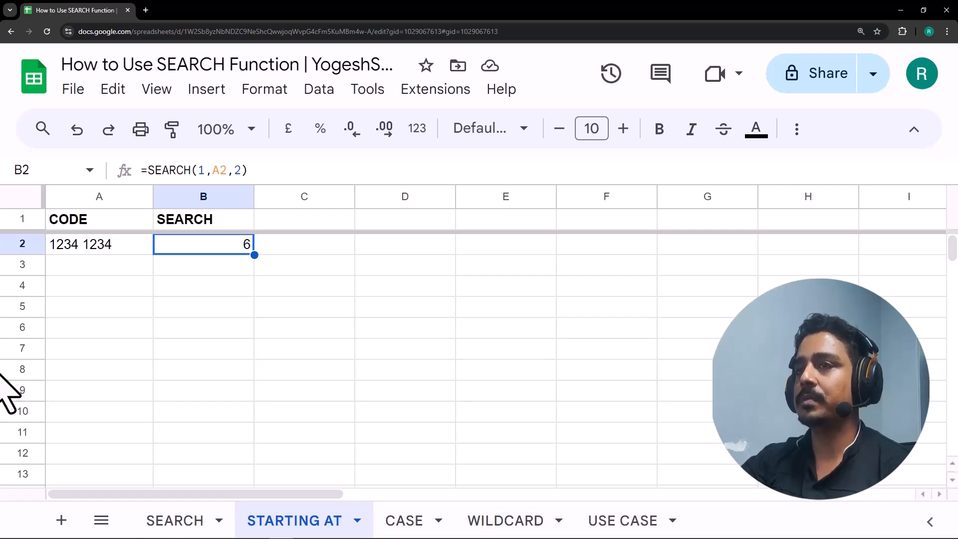
double_click(104, 241)
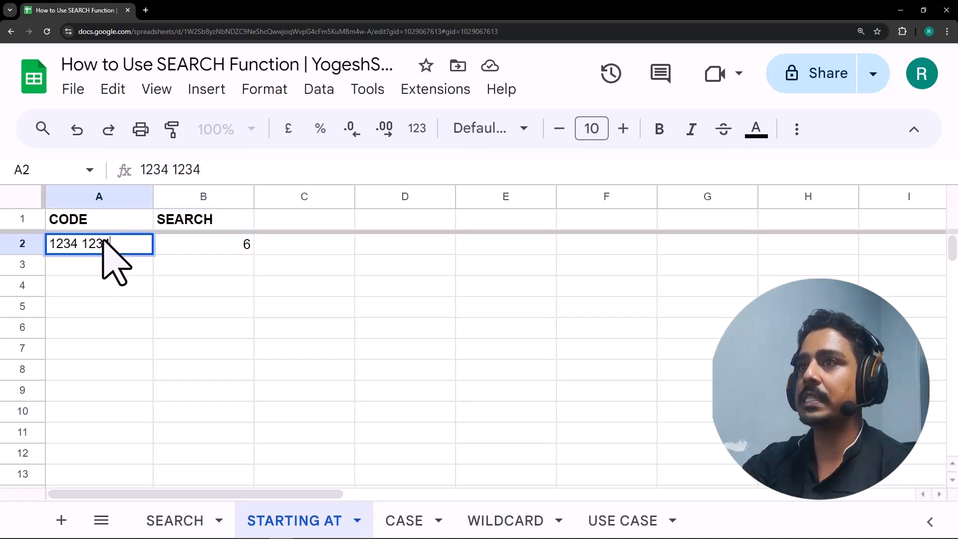
left_click(186, 251)
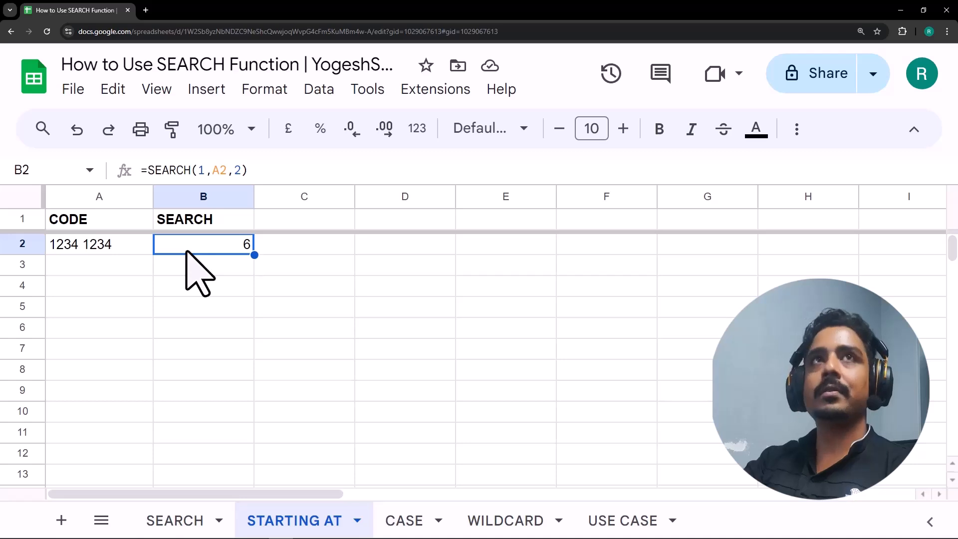
Open the CASE sheet and review the differently capitalised names in cells A2 to A4
left_click(395, 530)
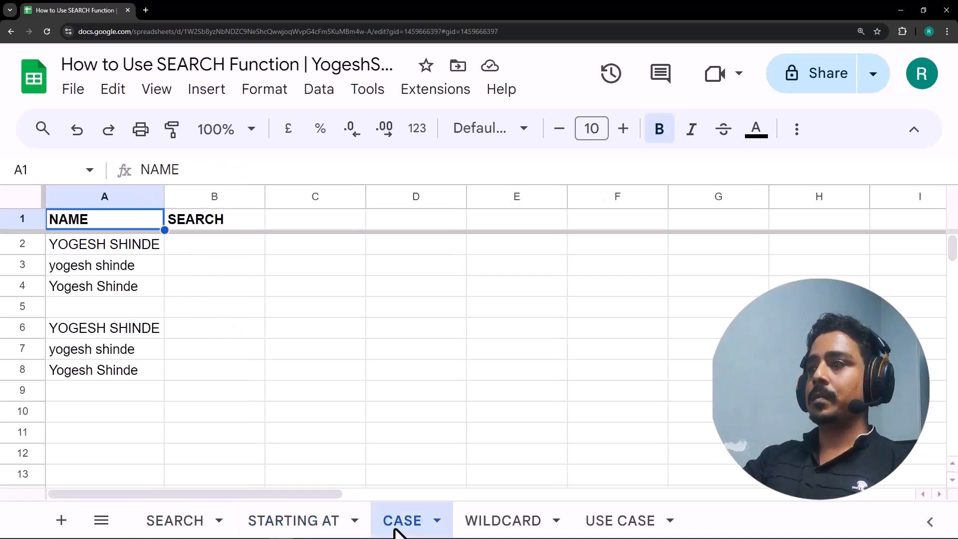
left_click(102, 196)
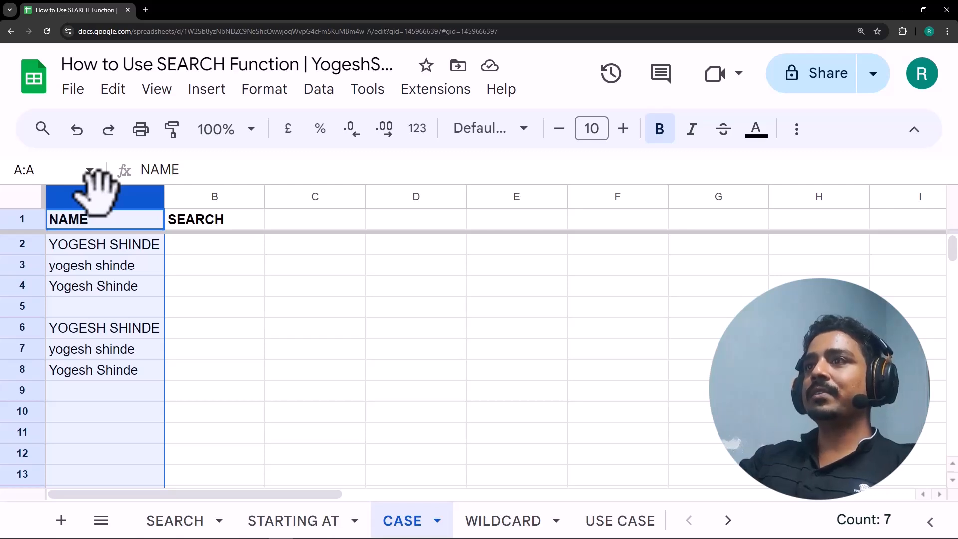
left_click(92, 248)
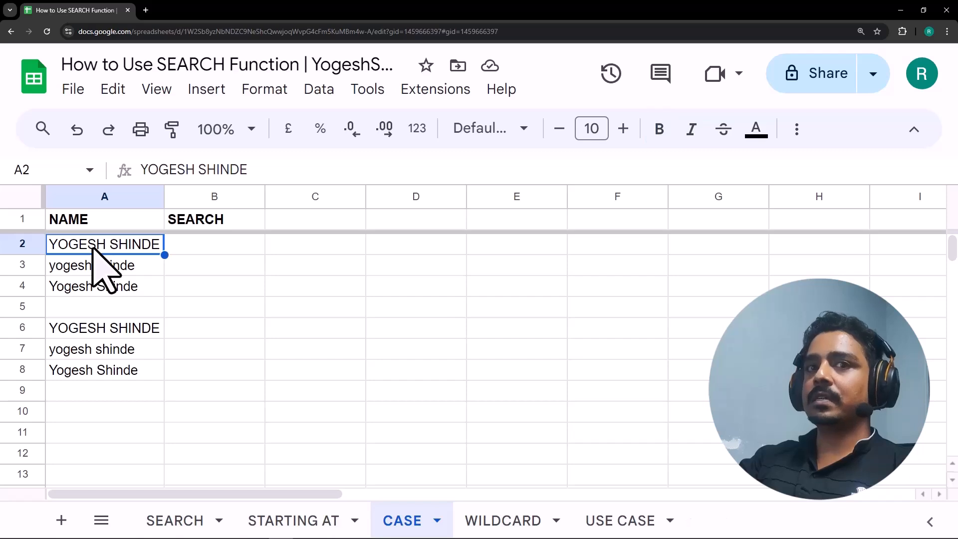
left_click(85, 271)
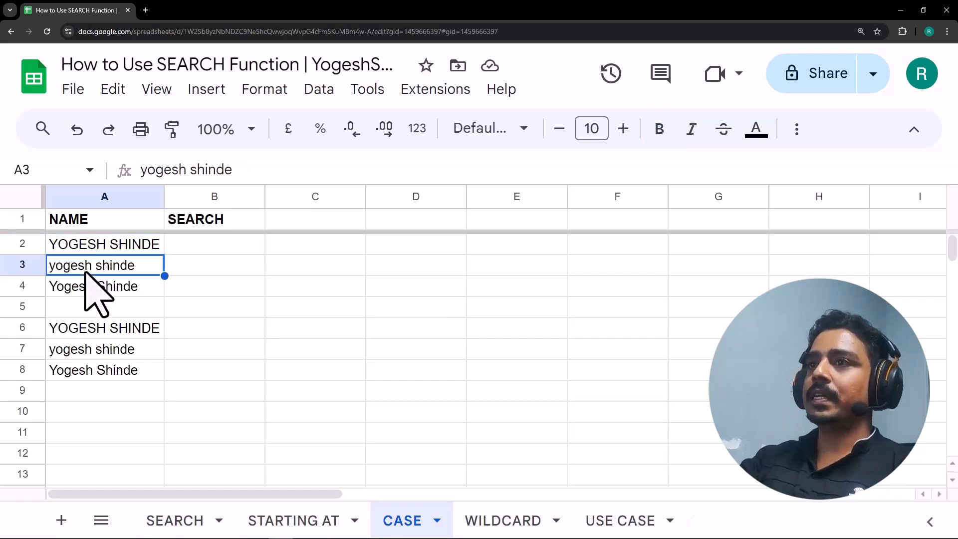
left_click(84, 288)
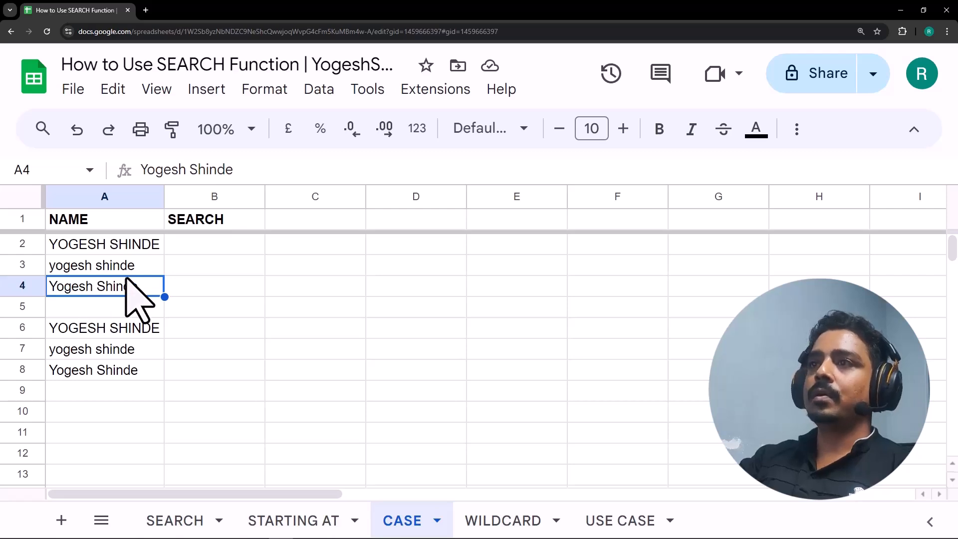
Enter the formula =SEARCH("S",A2) in cell B2 and fill it down to B4
left_click(192, 246)
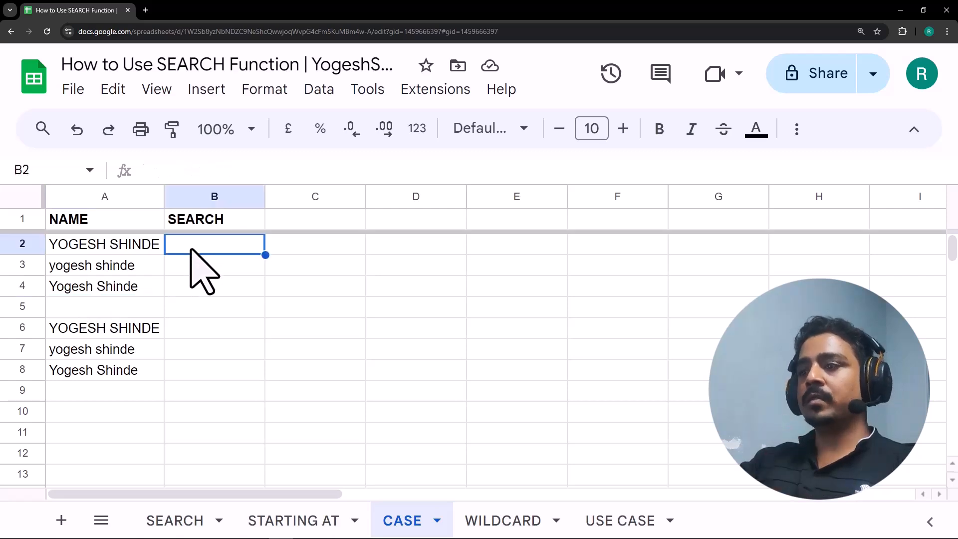
type("=")
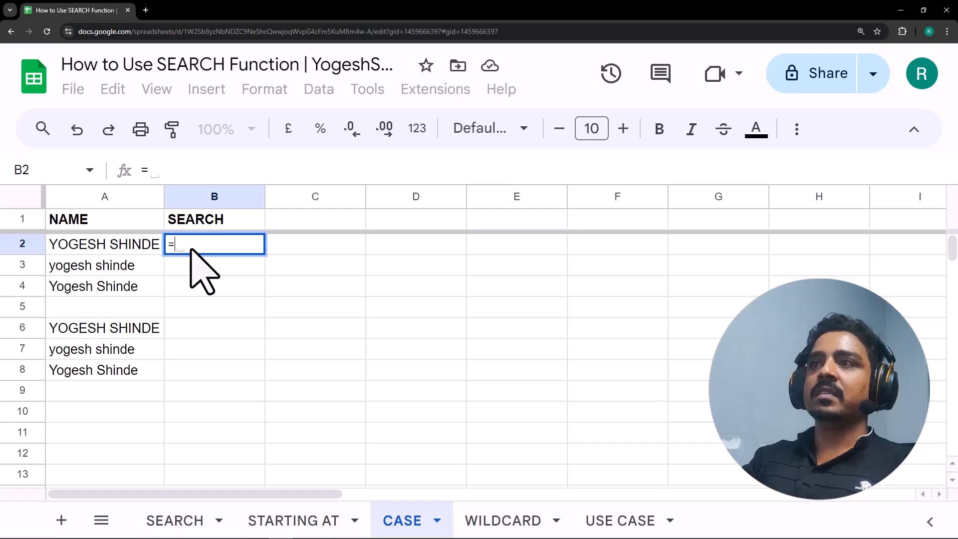
type("searc")
key("Tab")
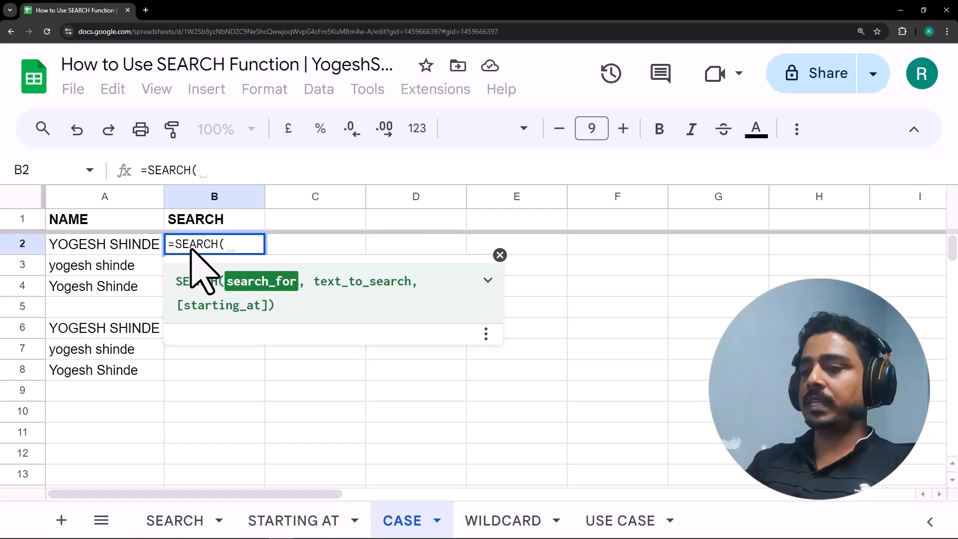
type("\"S\",")
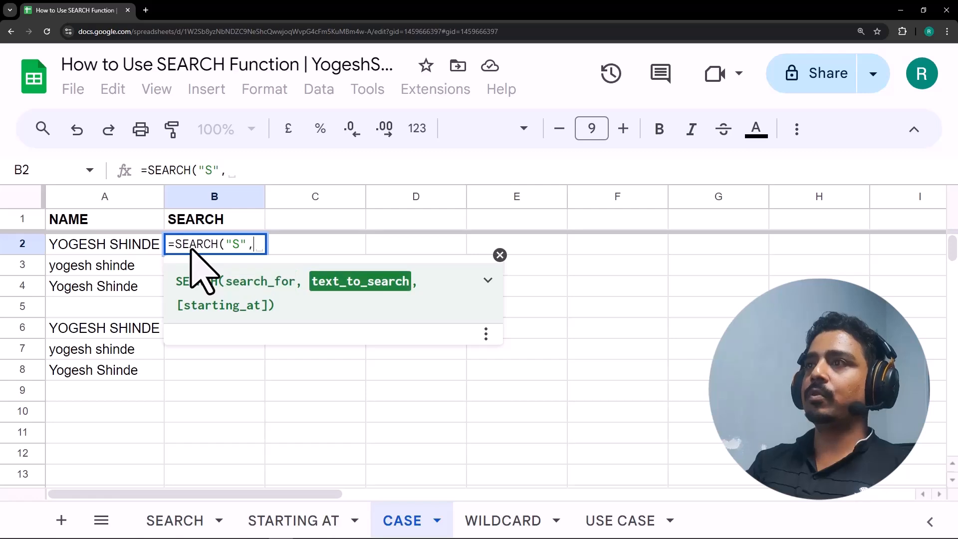
type("A")
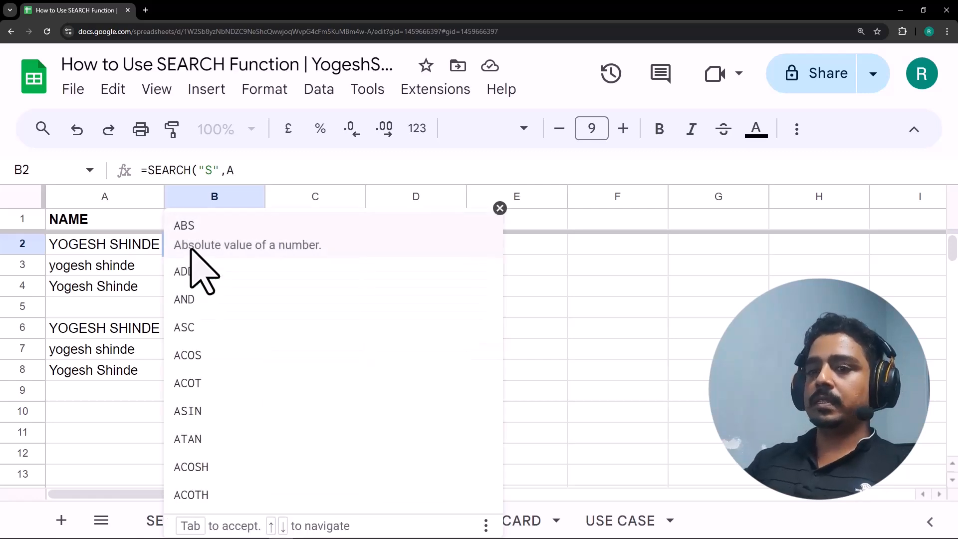
type("2,")
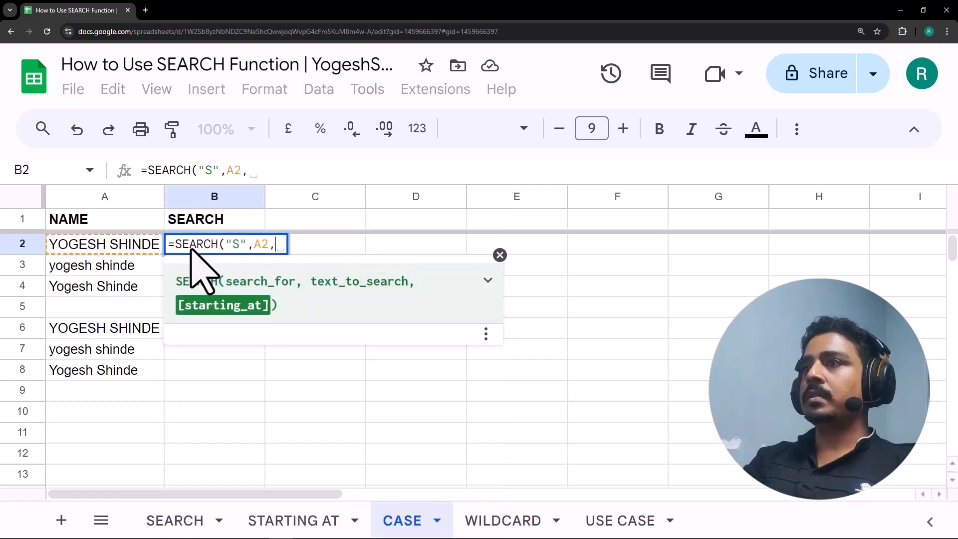
key("BackSpace")
type(")")
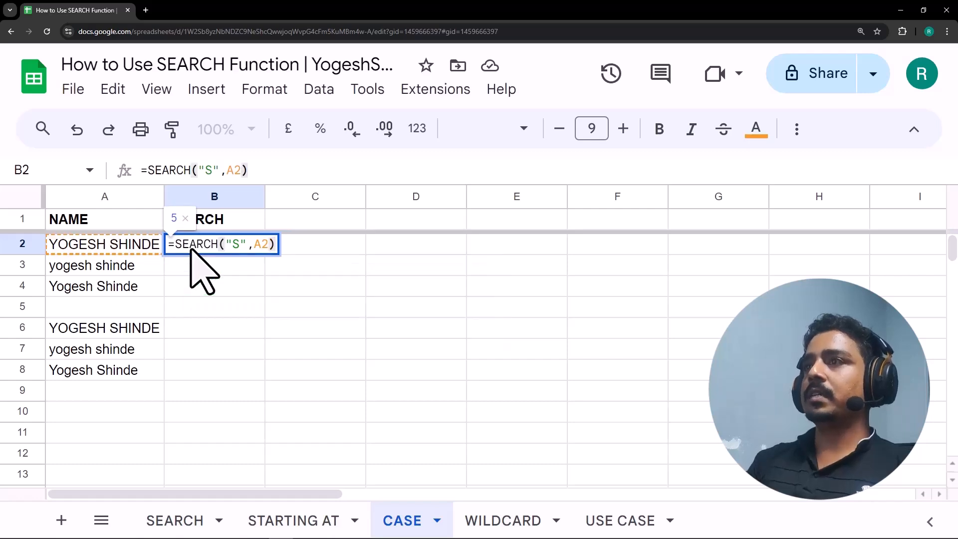
key("Return")
left_click(193, 249)
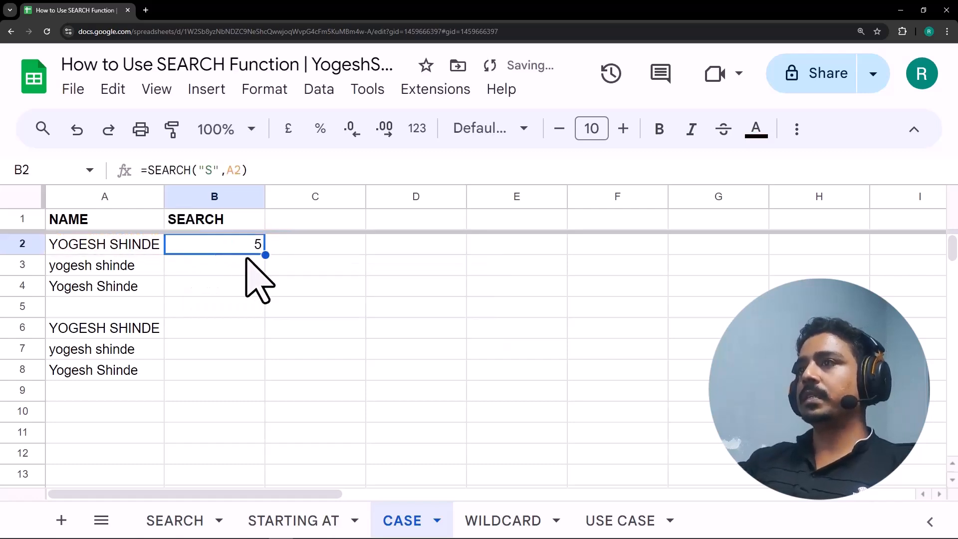
left_click_drag(266, 255, 260, 294)
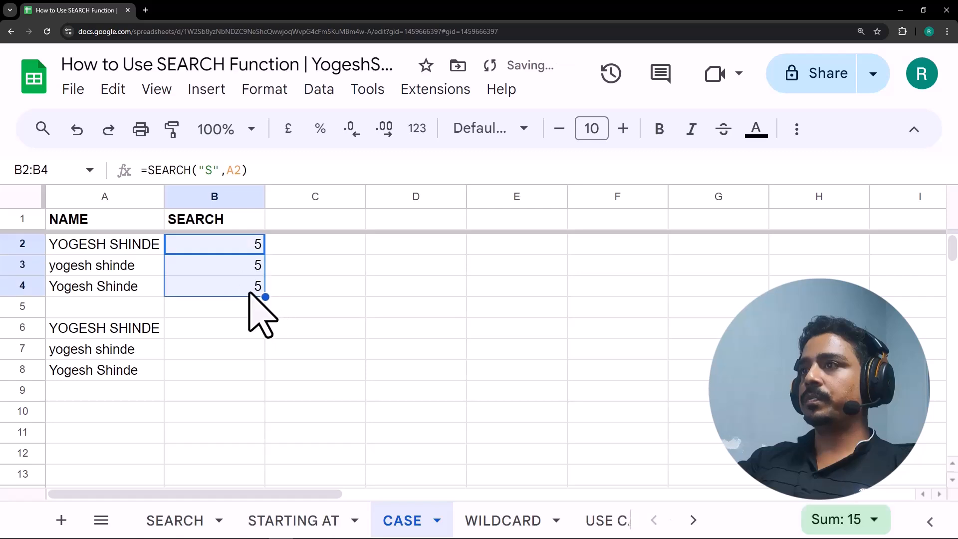
Compare the SEARCH formulas in B2 and B3 with the letter S in the differently capitalised names in A2 to A4
left_click(242, 274)
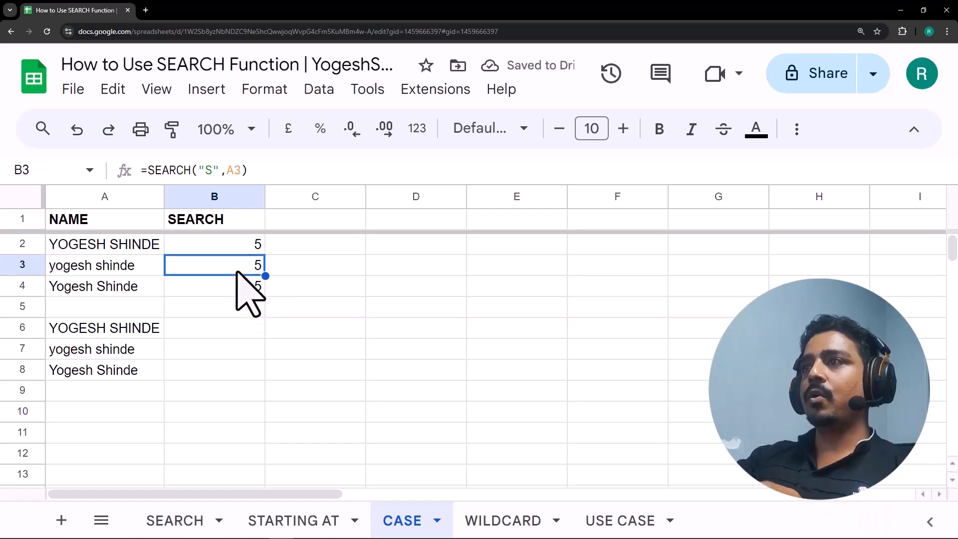
left_click(205, 248)
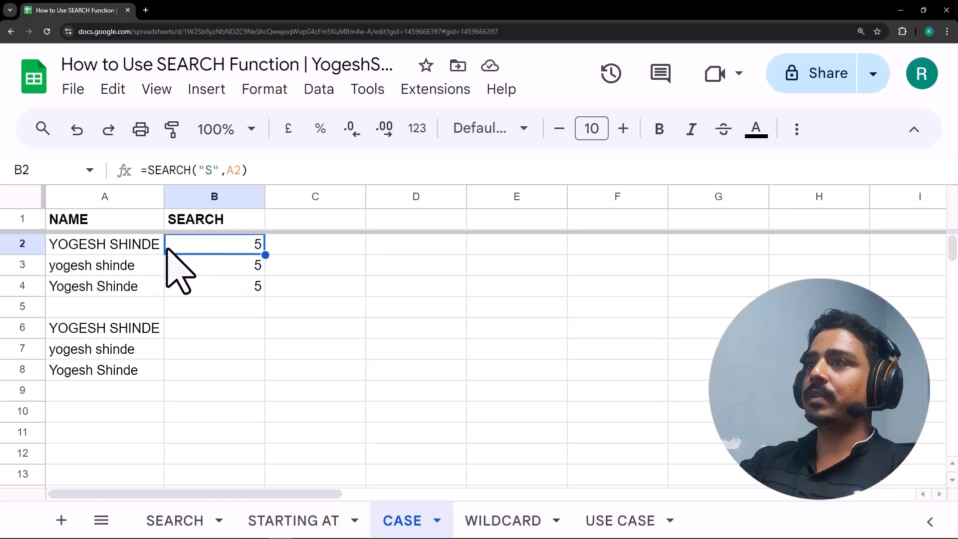
left_click(128, 246)
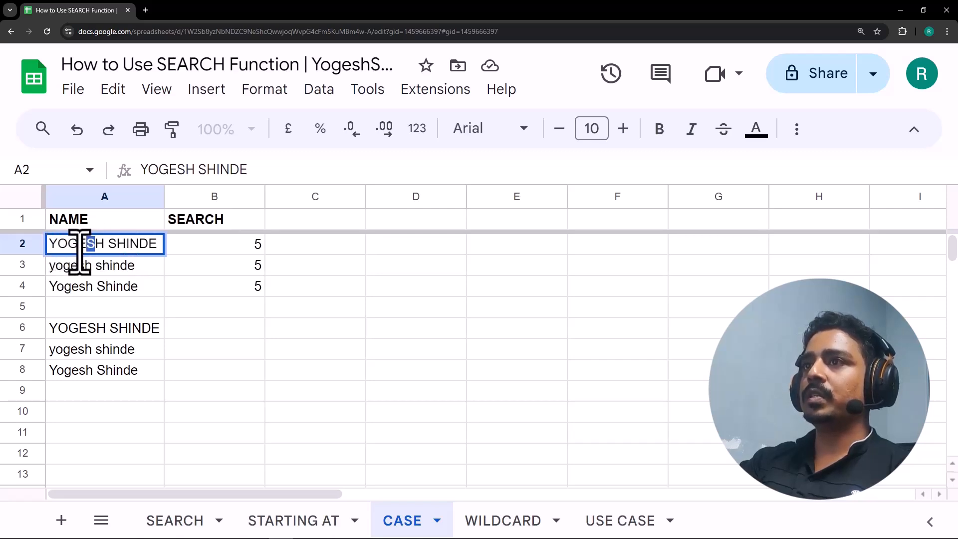
left_click(103, 263)
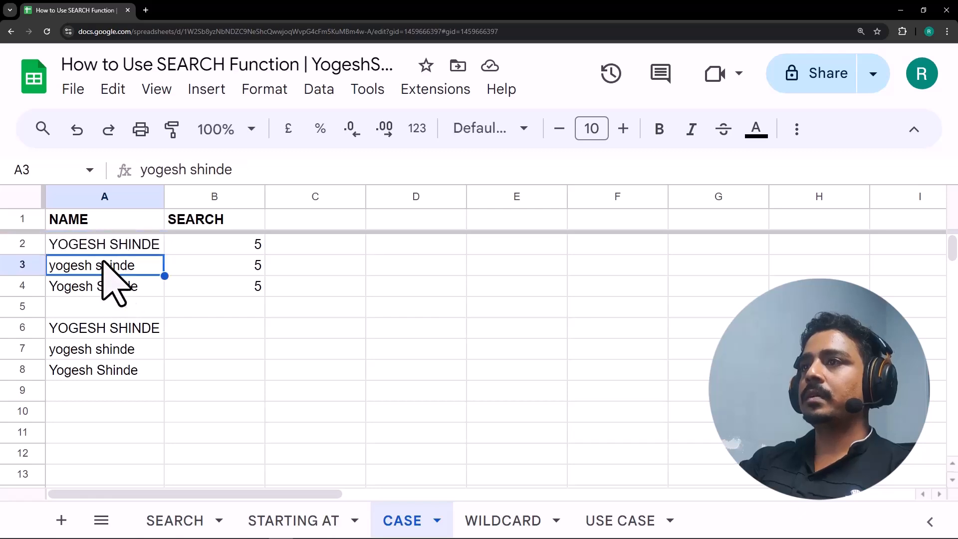
left_click_drag(99, 248, 100, 285)
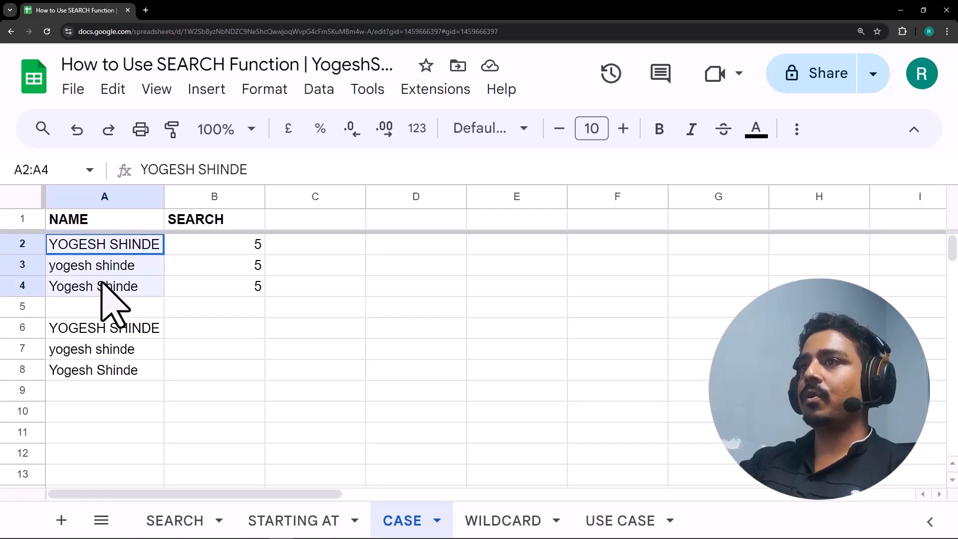
Enter the formula =FIND("S",A2) in cell B6 and accept the suggested auto-fill for B7 and B8
left_click(197, 333)
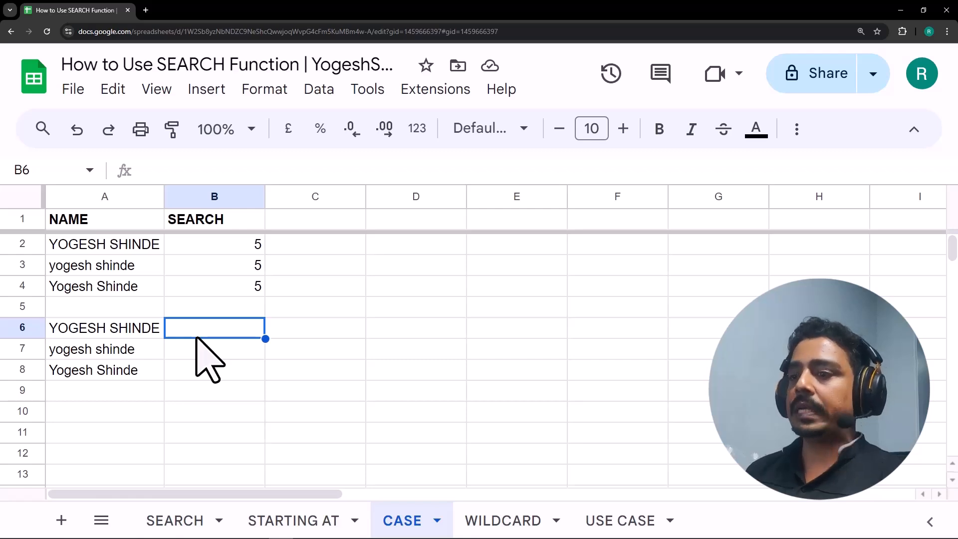
type("=fin")
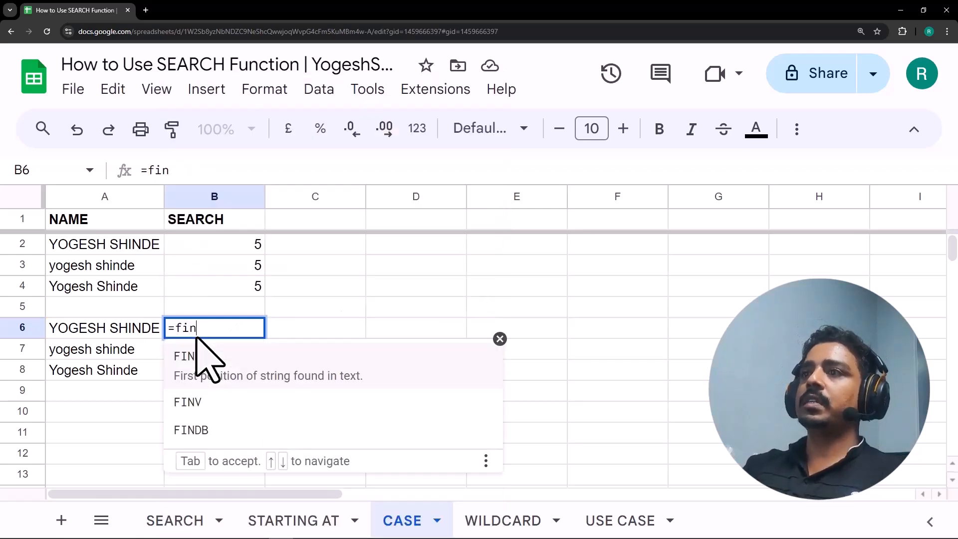
key("Tab")
type("\"")
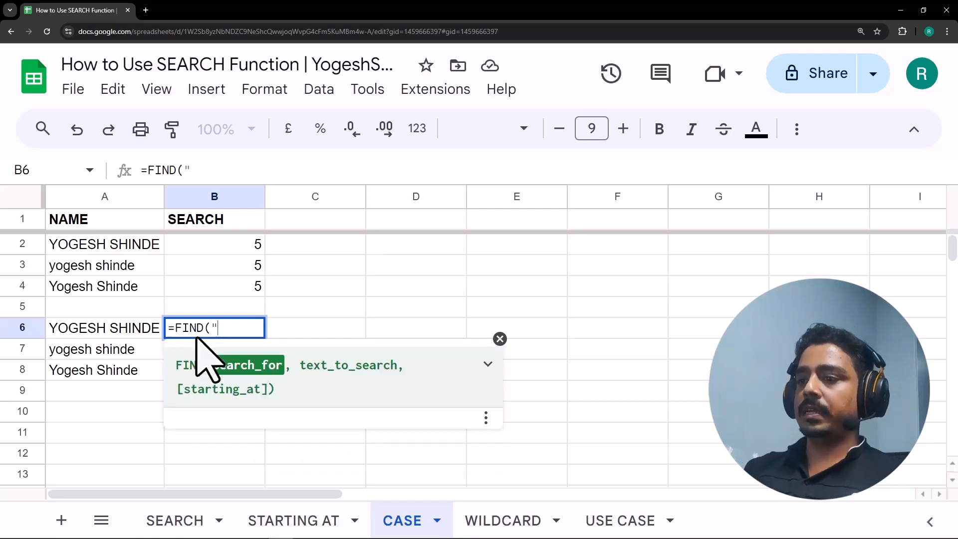
type("S\",")
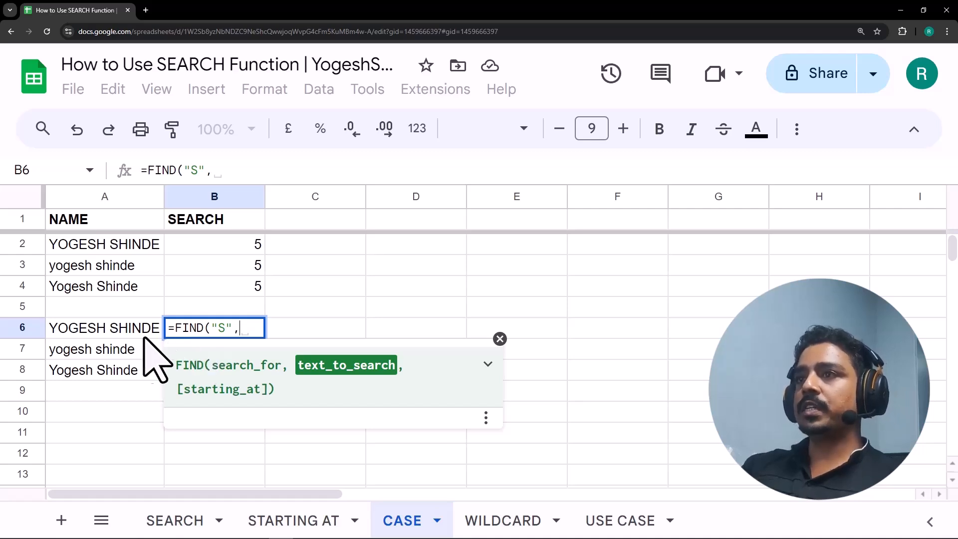
key("BackSpace")
type("A")
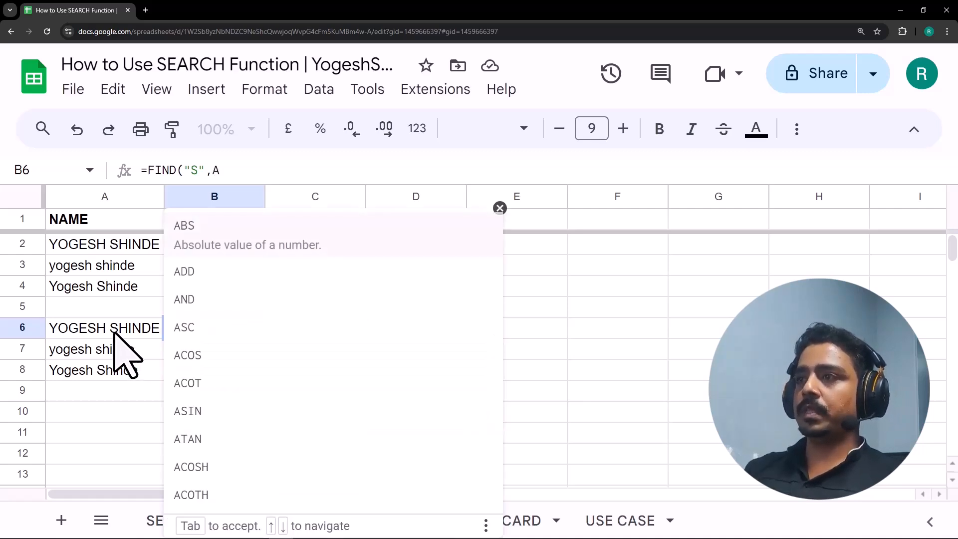
type("2,")
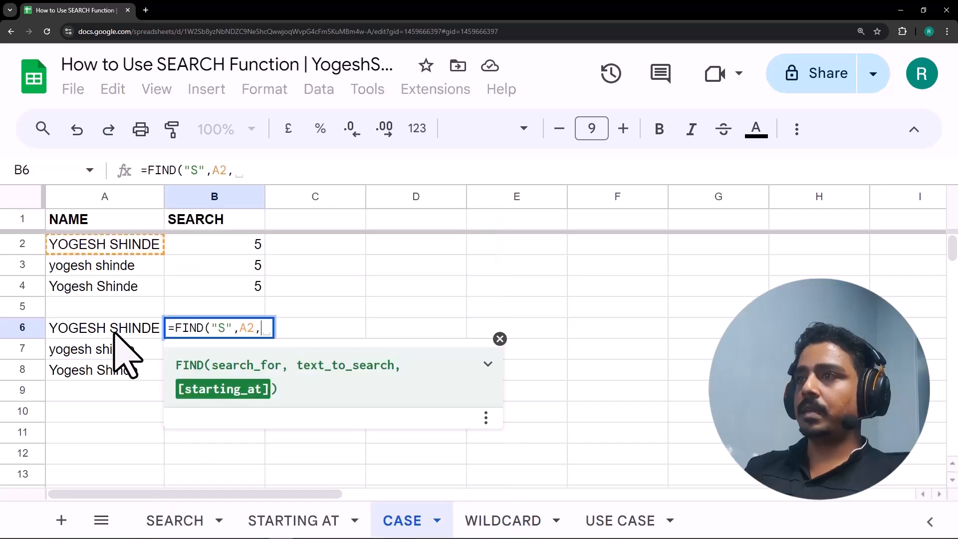
key("BackSpace")
key("BackSpace")
type(")")
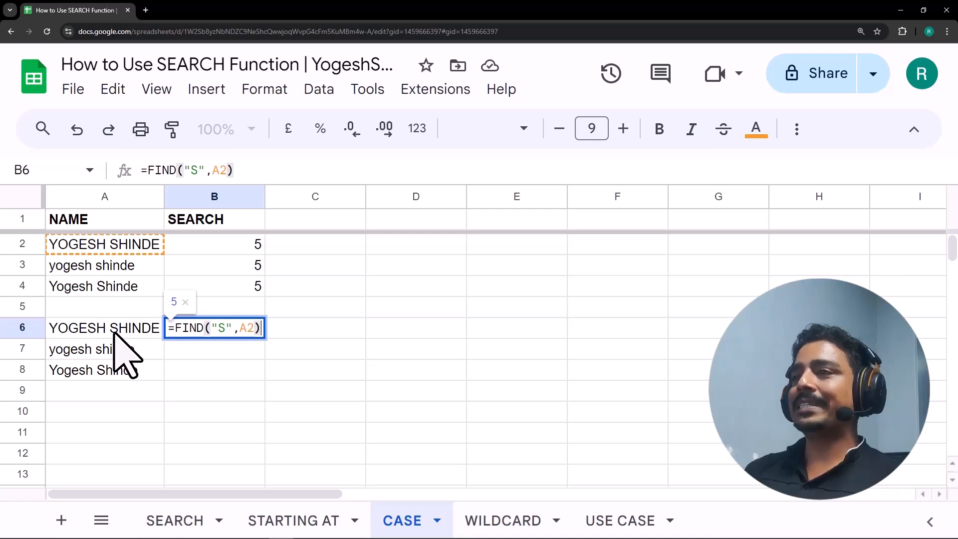
key("Return")
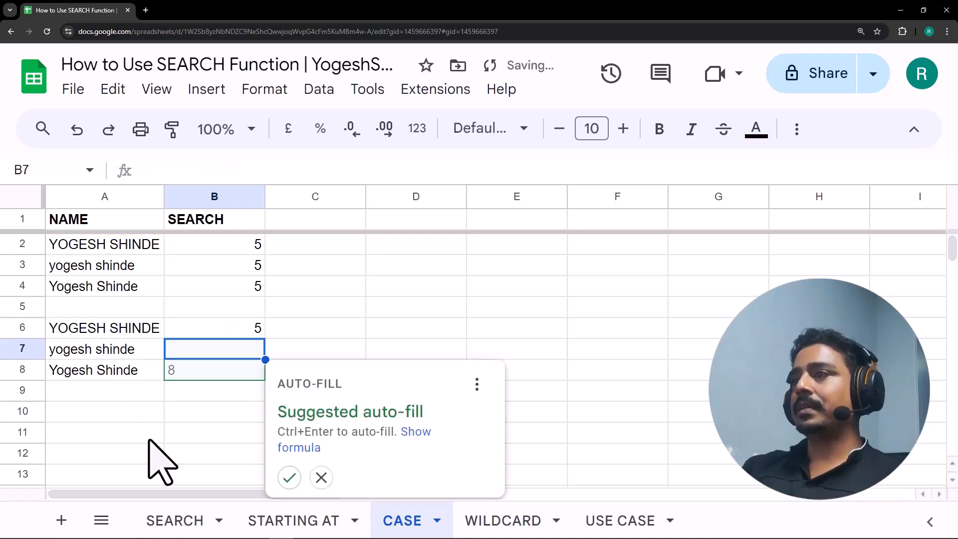
left_click(290, 478)
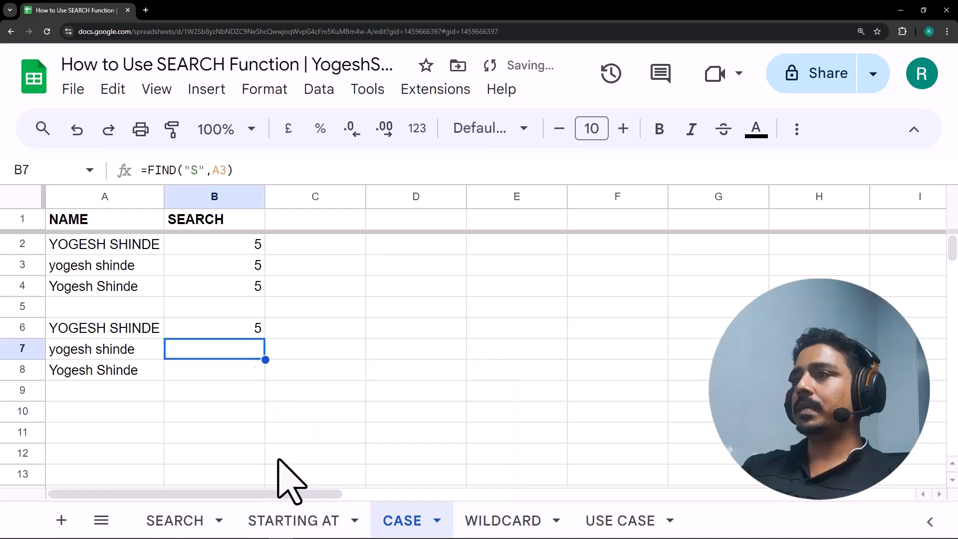
Examine the FIND results in B6 to B8 against the upper- and lowercase S in the names in A6 to A8
left_click(231, 326)
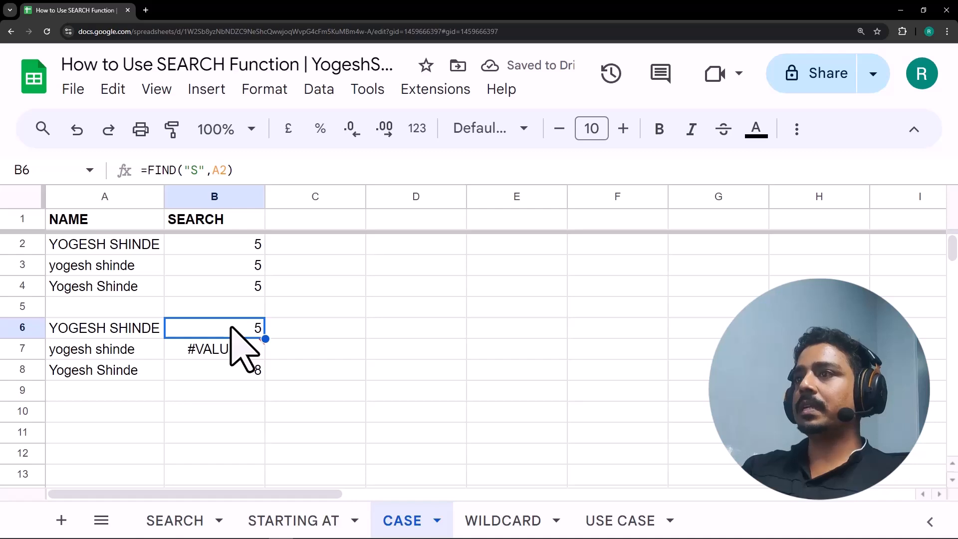
double_click(104, 329)
left_click_drag(95, 328, 87, 328)
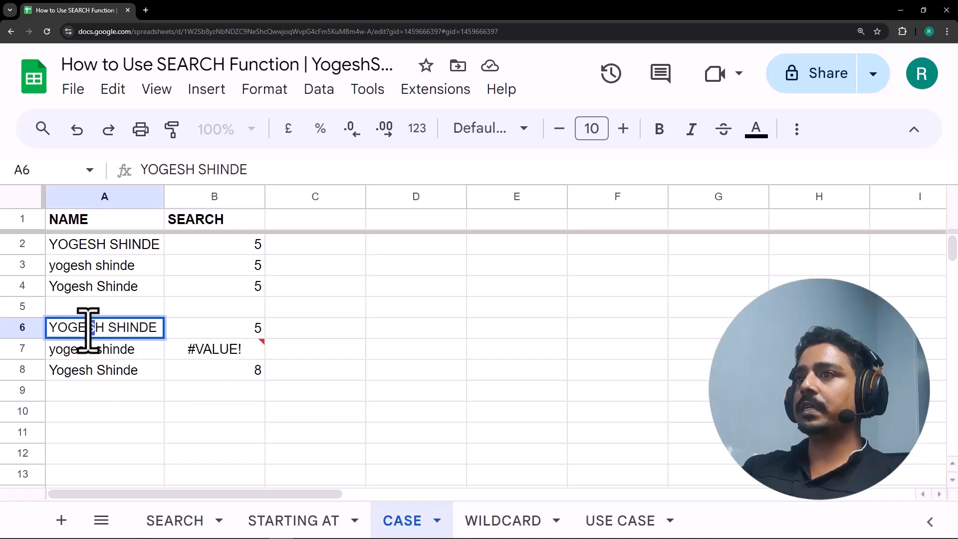
left_click(218, 374)
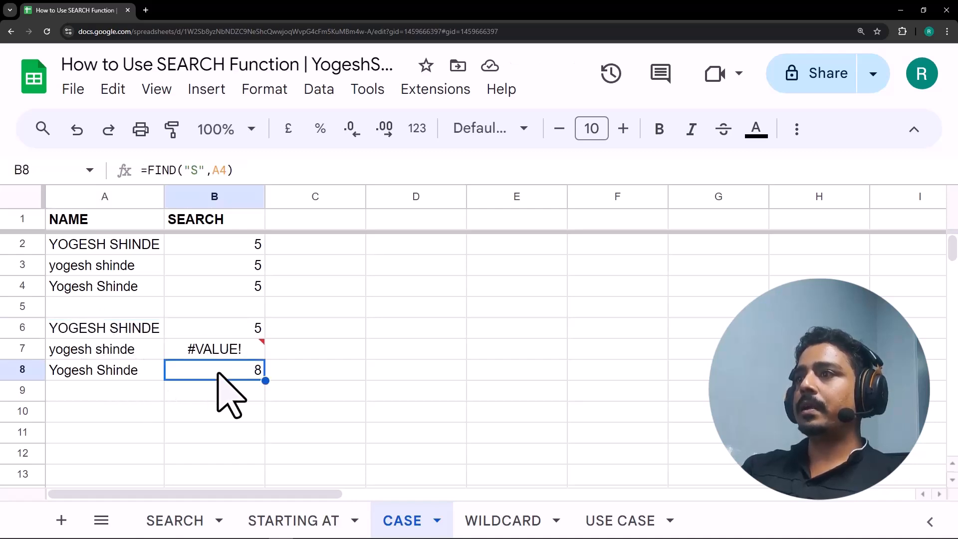
left_click(123, 374)
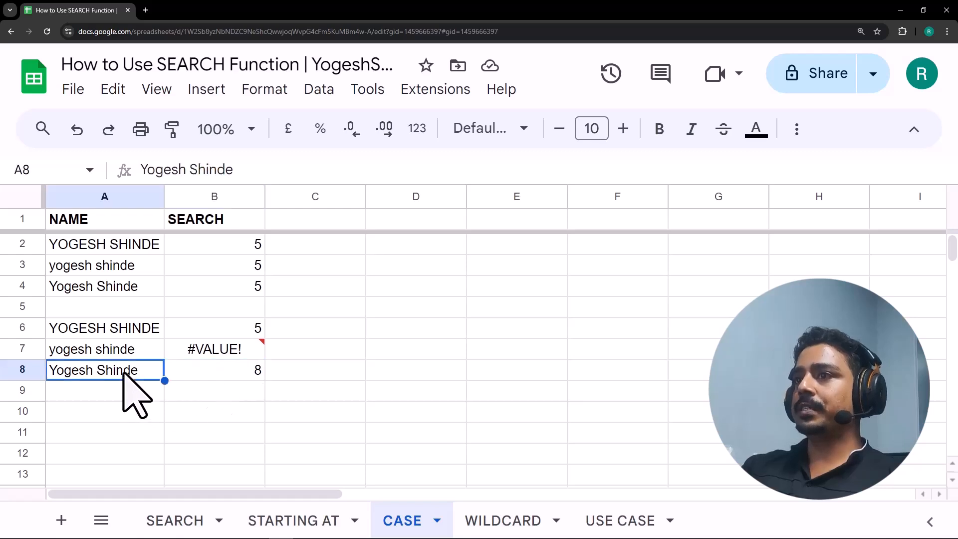
double_click(78, 371)
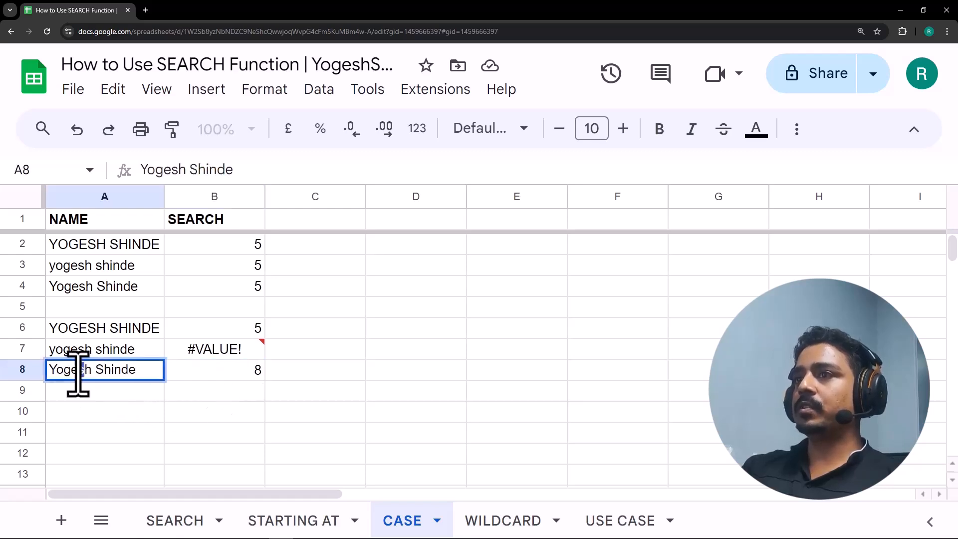
left_click(249, 352)
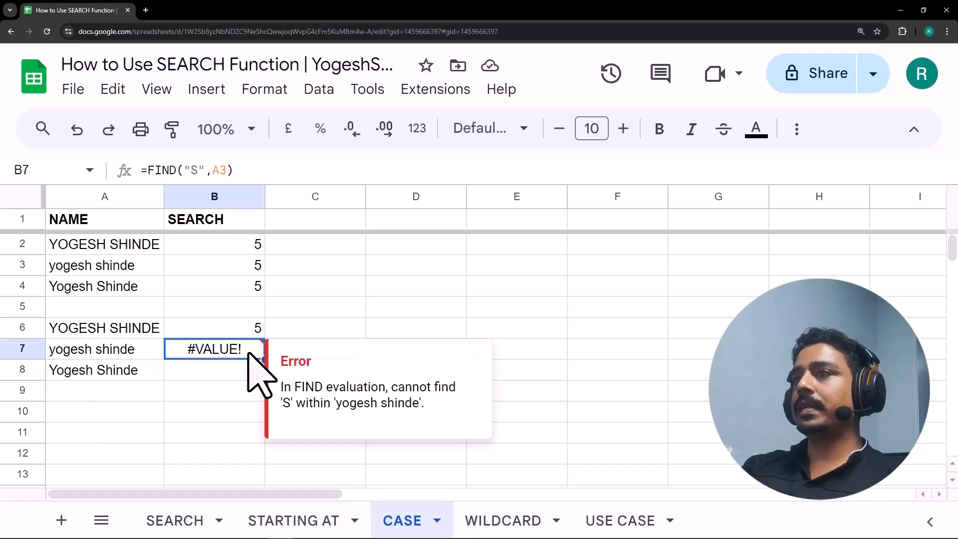
left_click(107, 348)
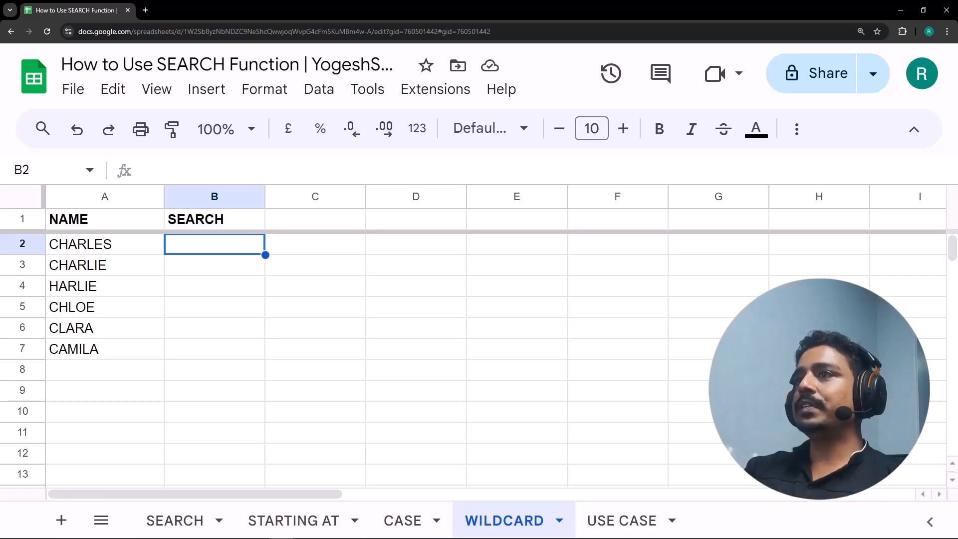
Enter the formula =SEARCH("H*E",A2) in cell B2 and accept the suggested auto-fill for B3 to B7
type("=search")
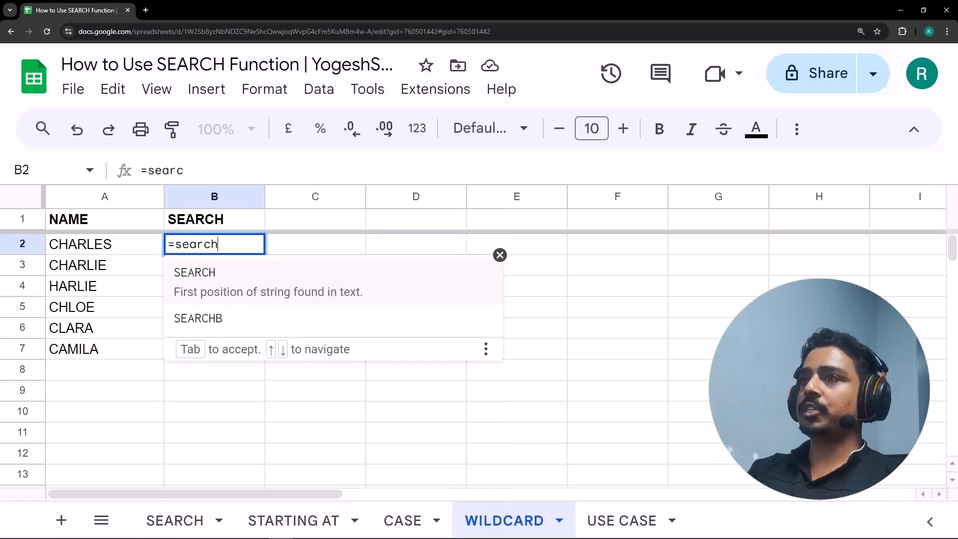
key("Tab")
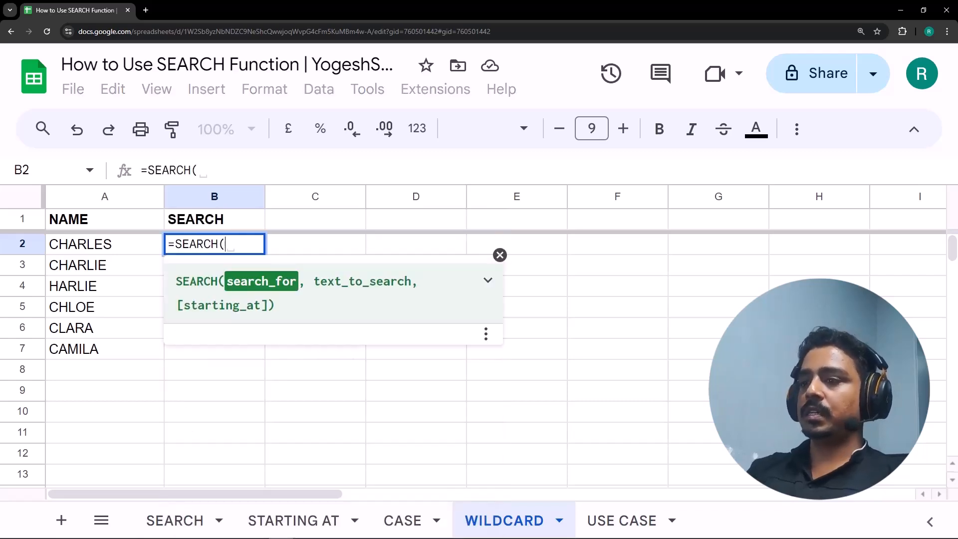
type("\"")
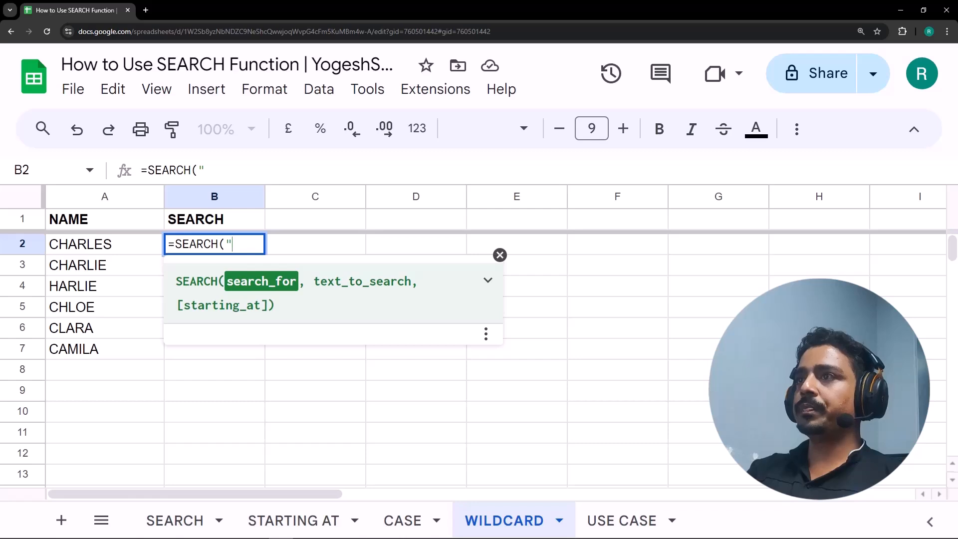
type("H")
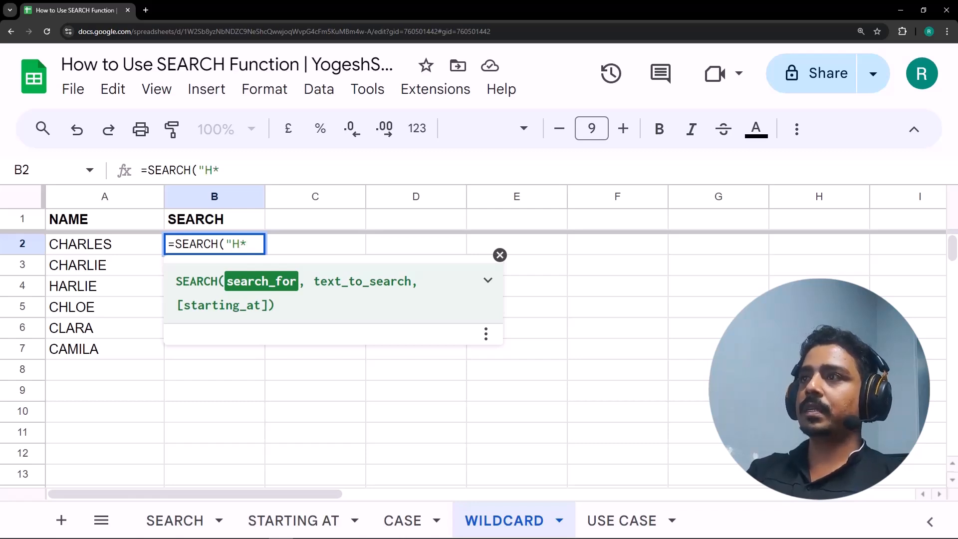
type("*E")
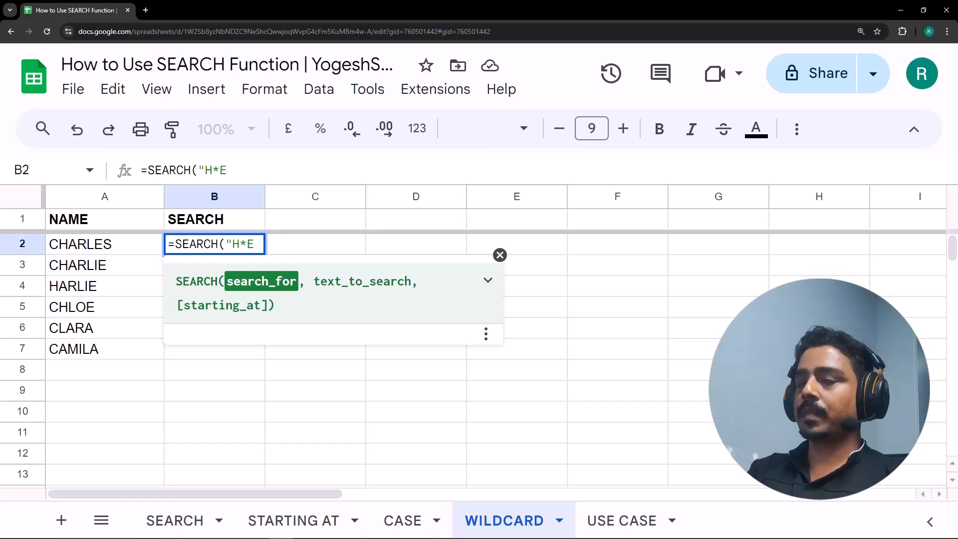
type("\"")
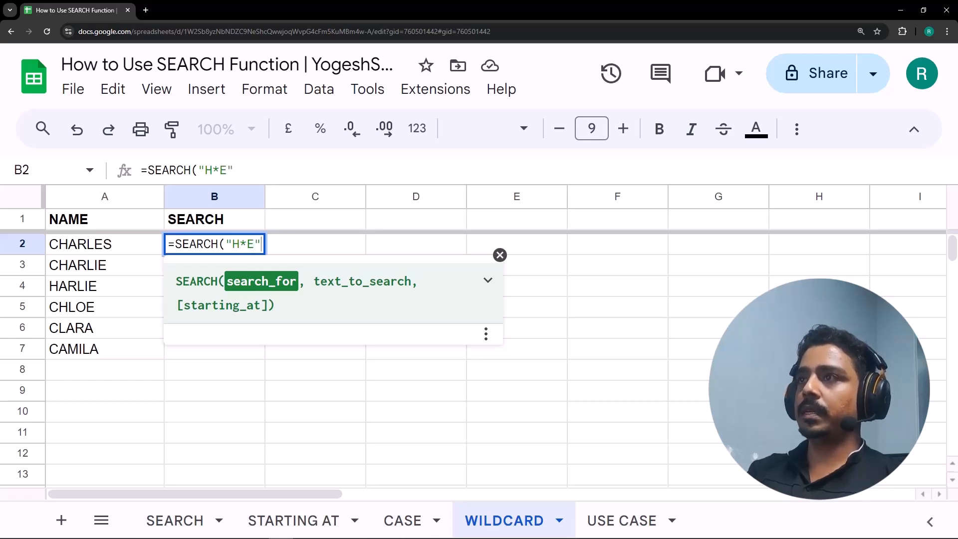
type(",")
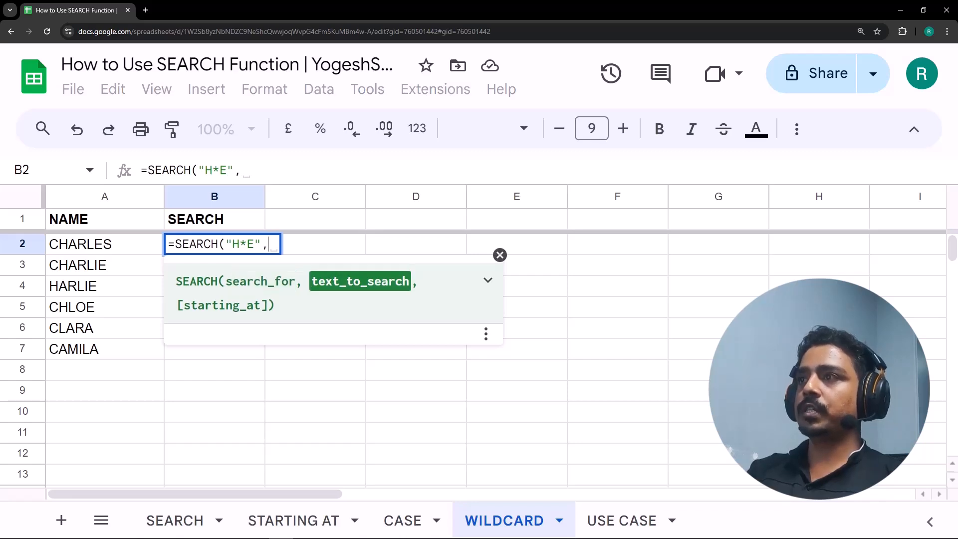
key("BackSpace")
type("A2")
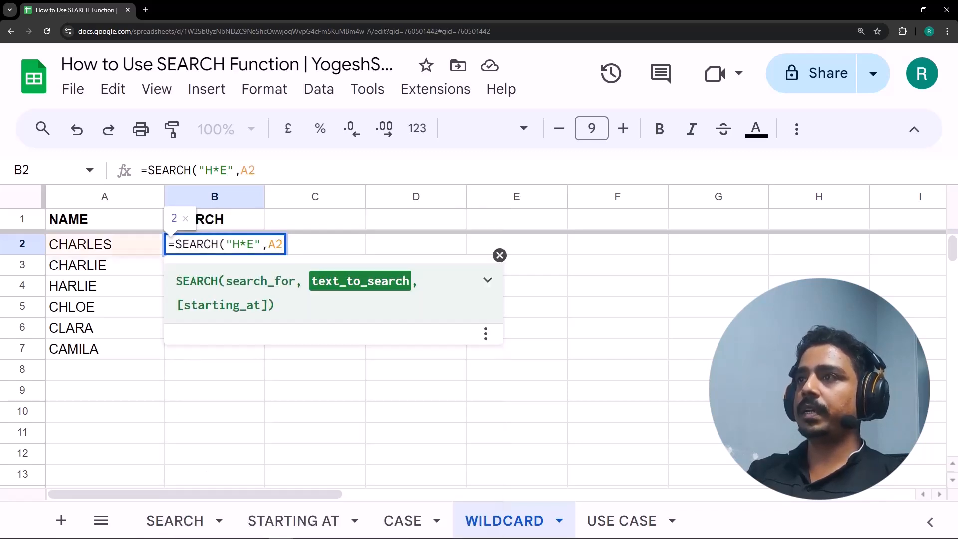
type(")")
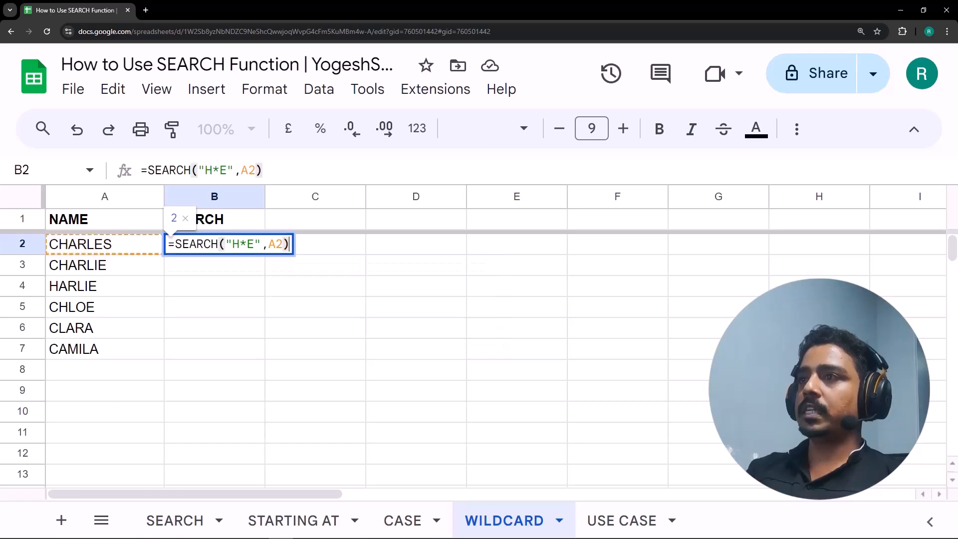
key("Return")
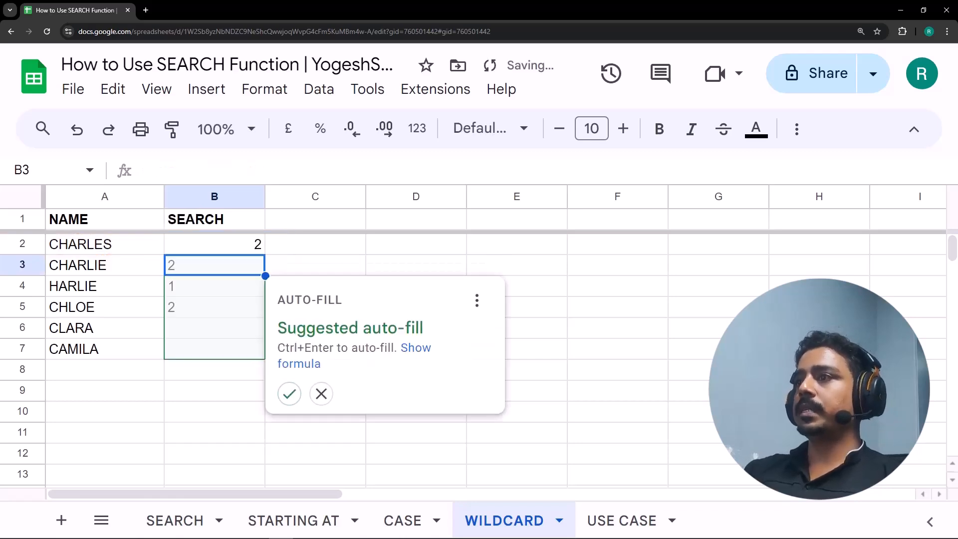
key("ctrl+Return")
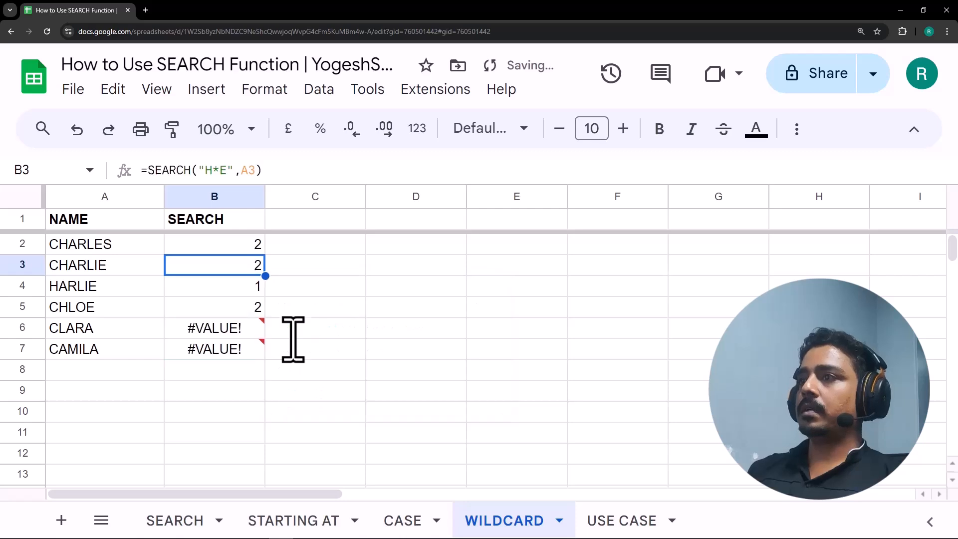
Examine the wildcard SEARCH results in column B against the H…E letter sequences in the names in column A
left_click(218, 251)
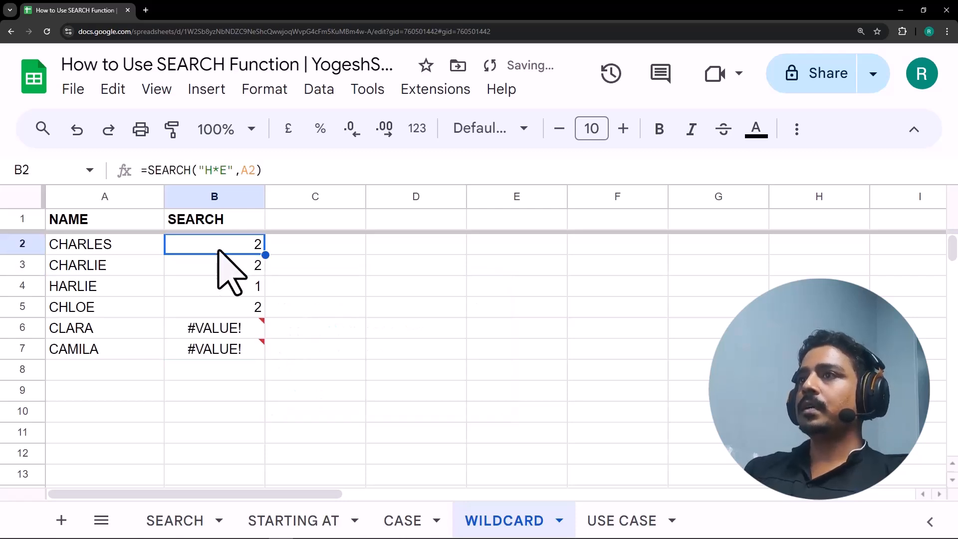
left_click(89, 245)
left_click_drag(60, 248, 102, 249)
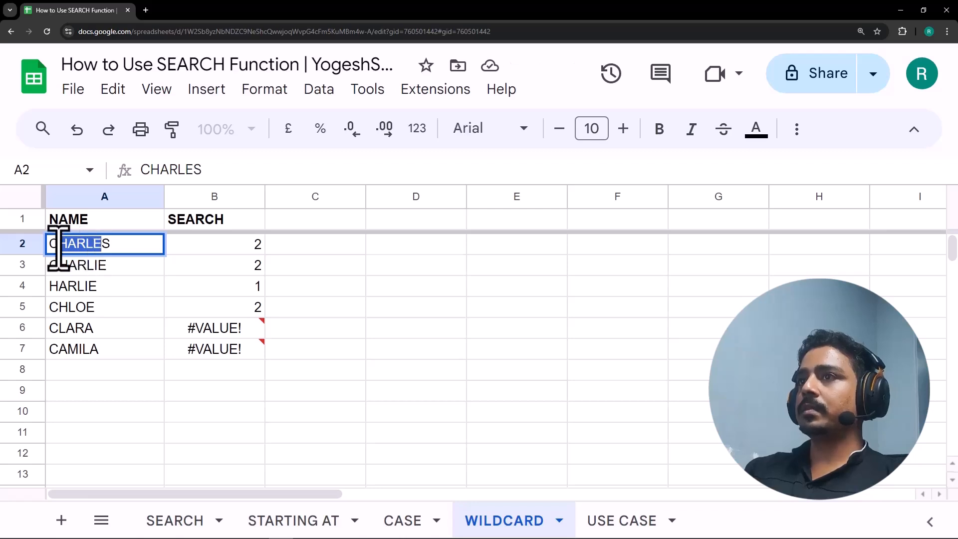
left_click(65, 245)
double_click(65, 245)
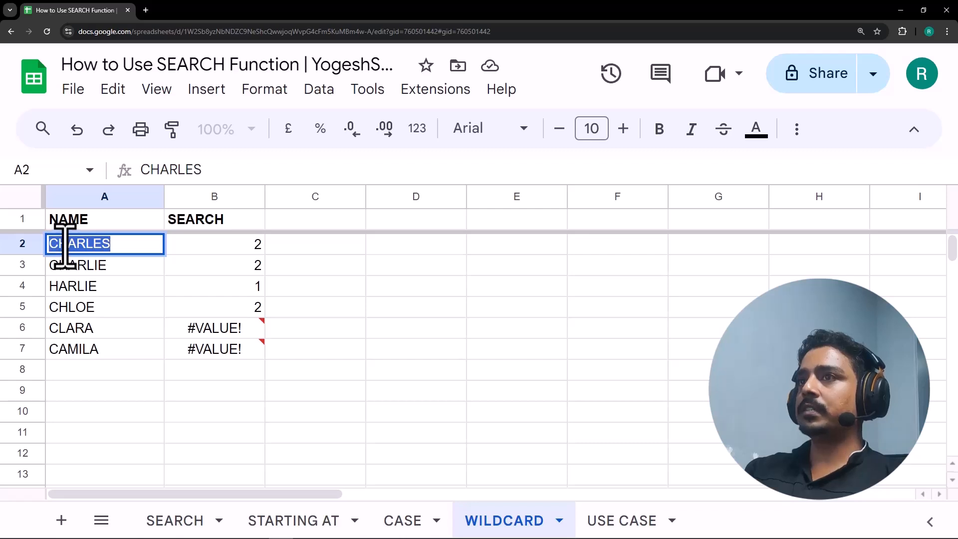
left_click(84, 270)
left_click(235, 270)
left_click(102, 283)
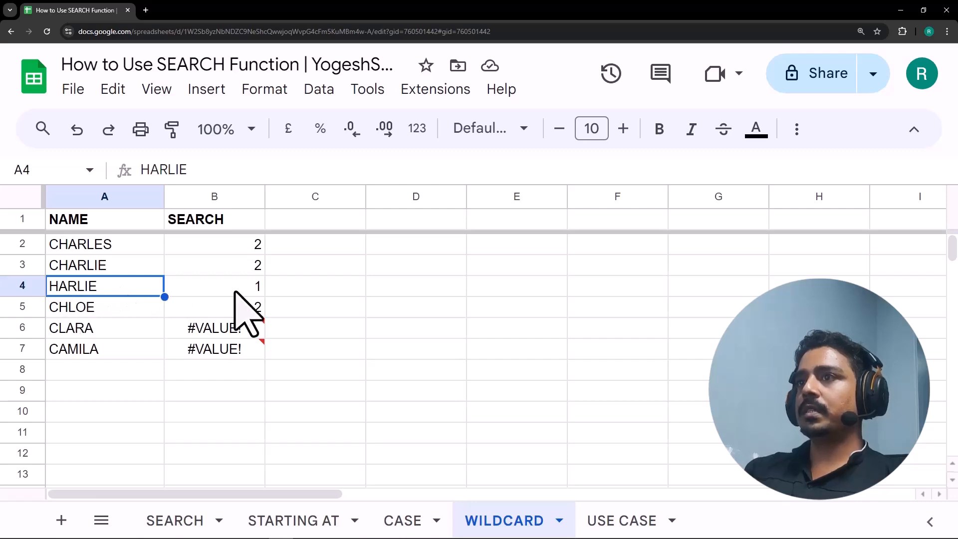
left_click(250, 288)
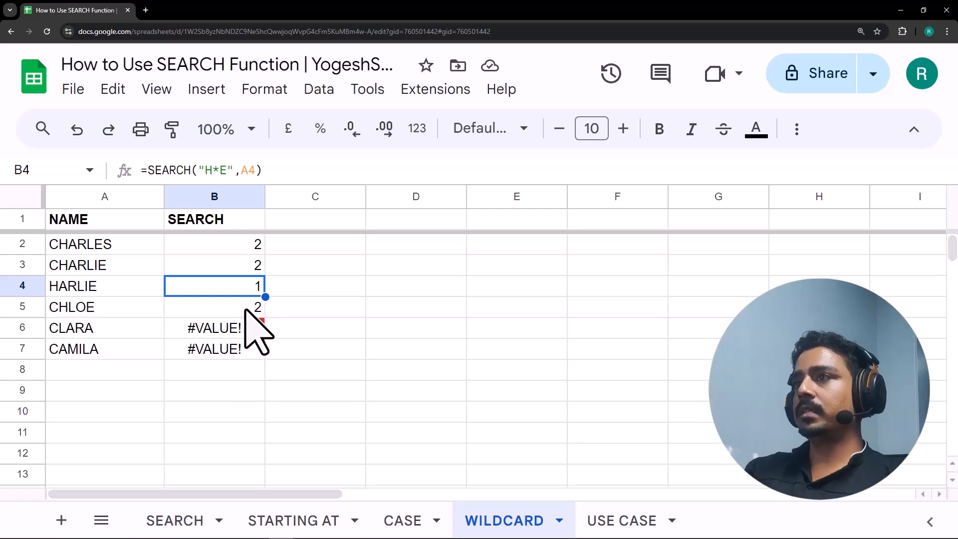
key("Down")
key("Left")
left_click(215, 327)
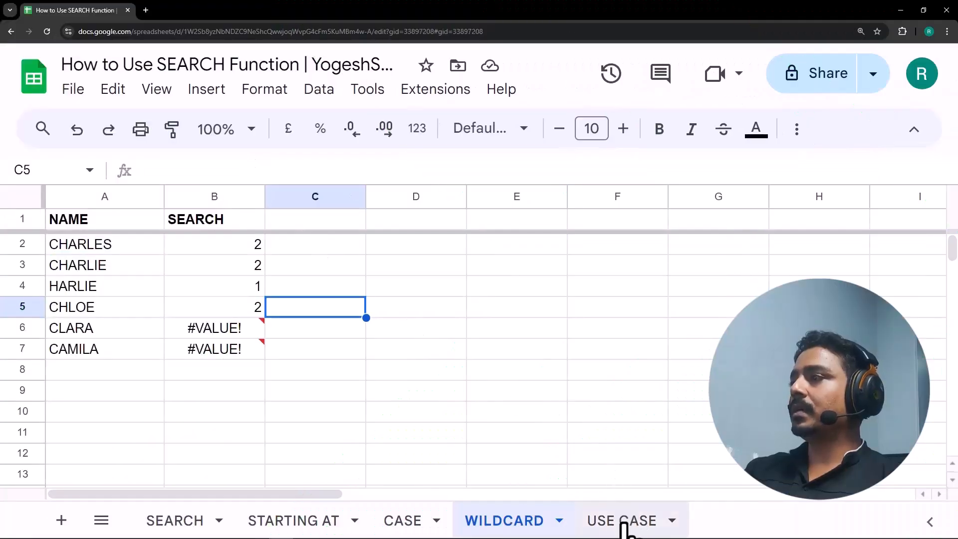
On the USE CASE sheet, enter a LEFT formula on A2 in cell B2 and accept the suggested auto-fill down to B11
left_click(621, 521)
left_click(114, 195)
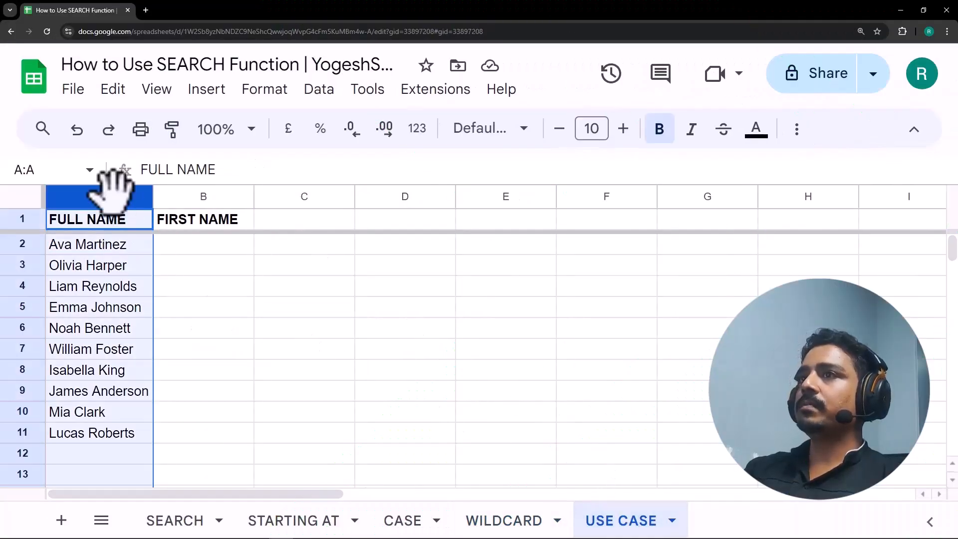
left_click(206, 248)
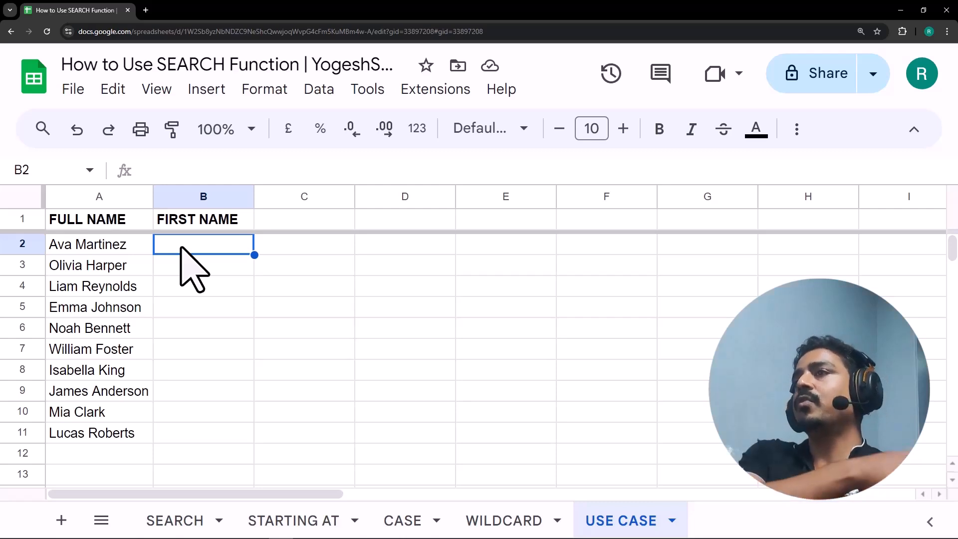
type("=left(")
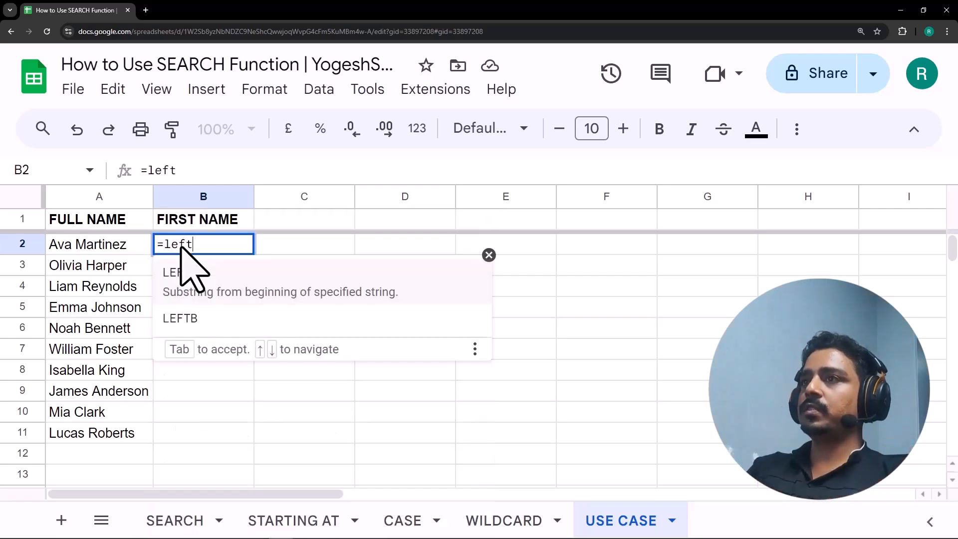
left_click(95, 249)
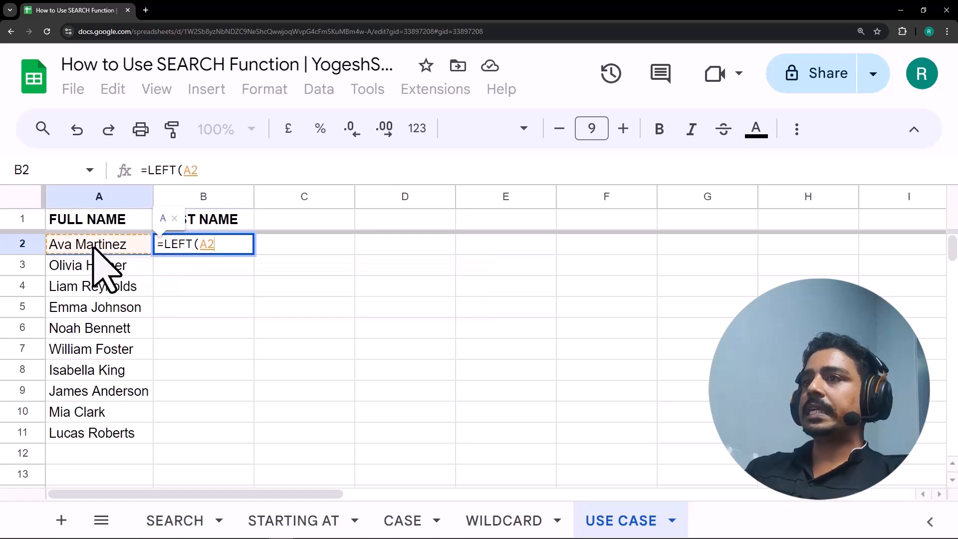
key("Return")
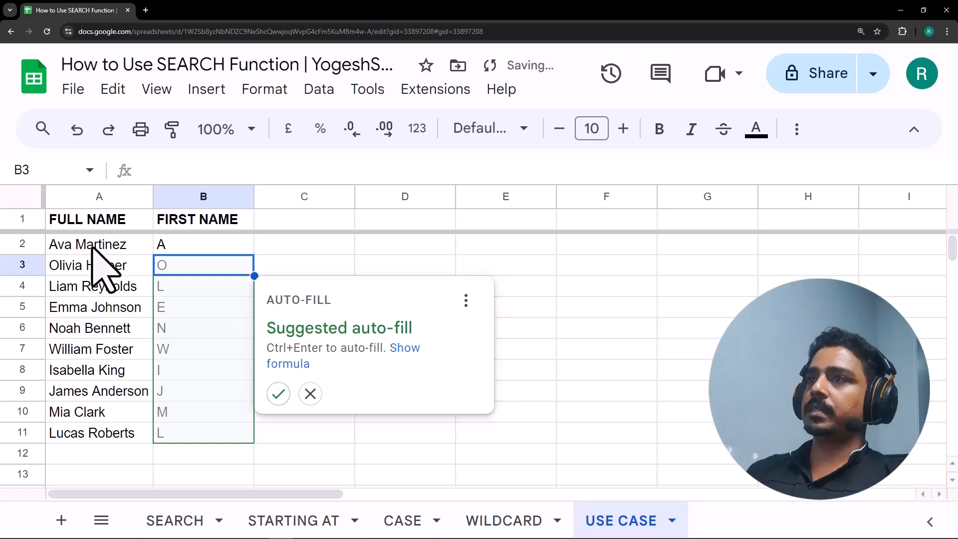
left_click(278, 393)
Extend the formula in B2 to =LEFT(A2,SEARCH(" ",A2)) so it extracts the text up to the space
double_click(179, 244)
key("BackSpace")
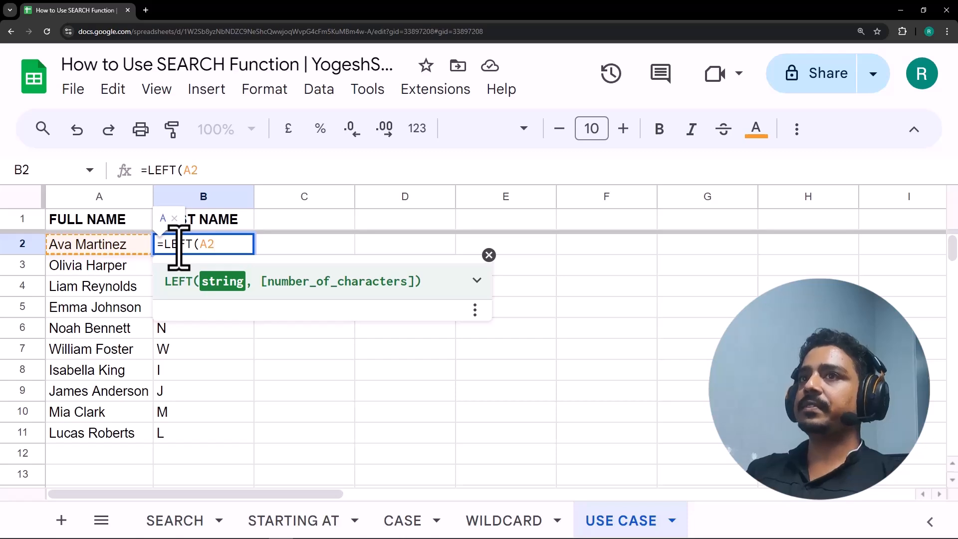
type(",")
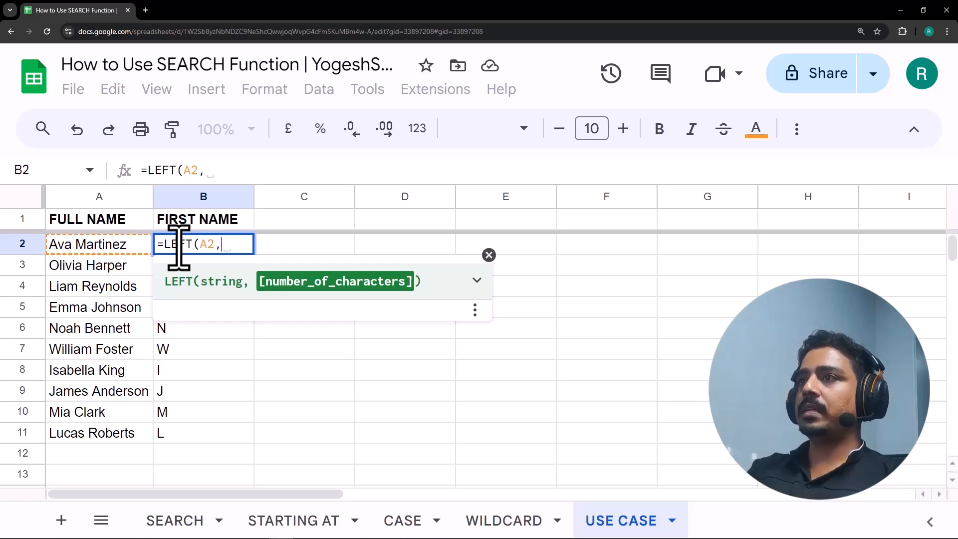
type("search")
key("Tab")
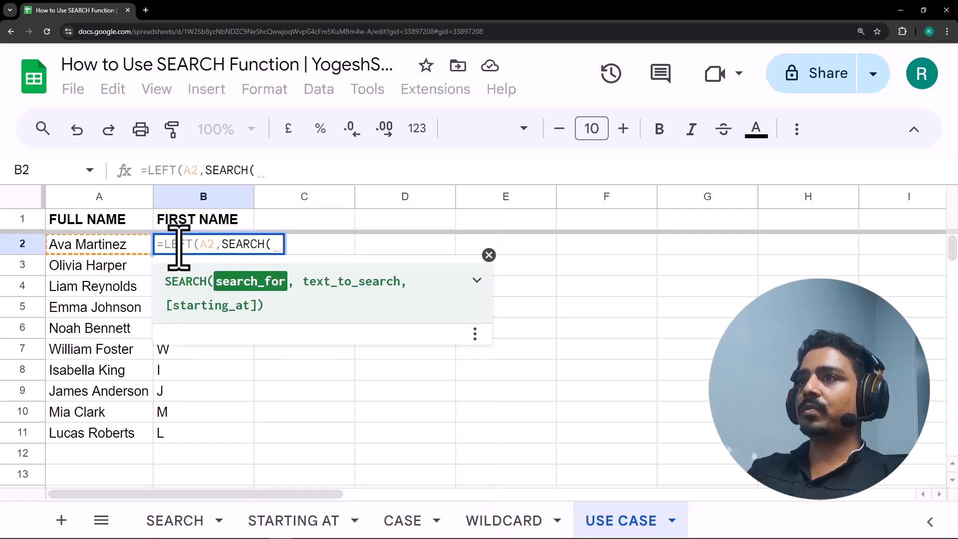
type("\" \",")
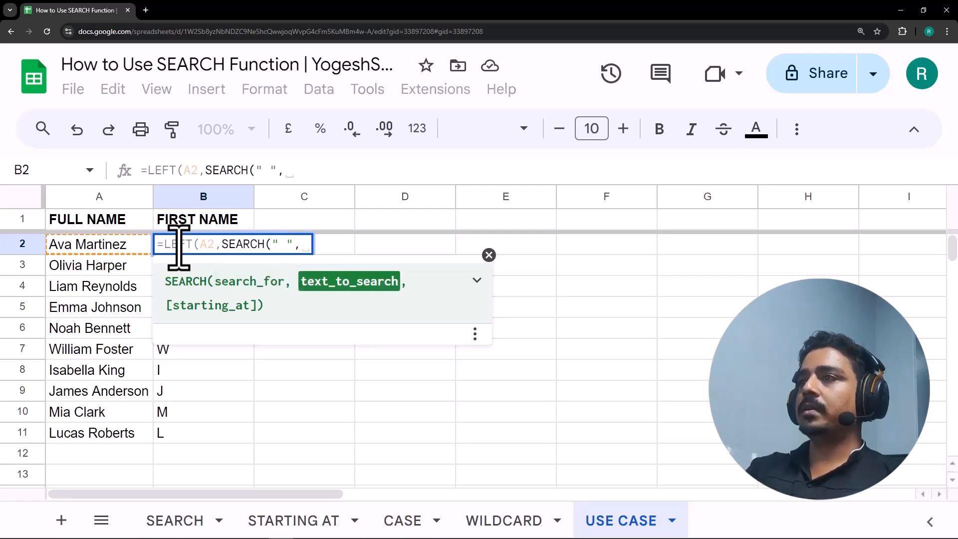
type("A2))")
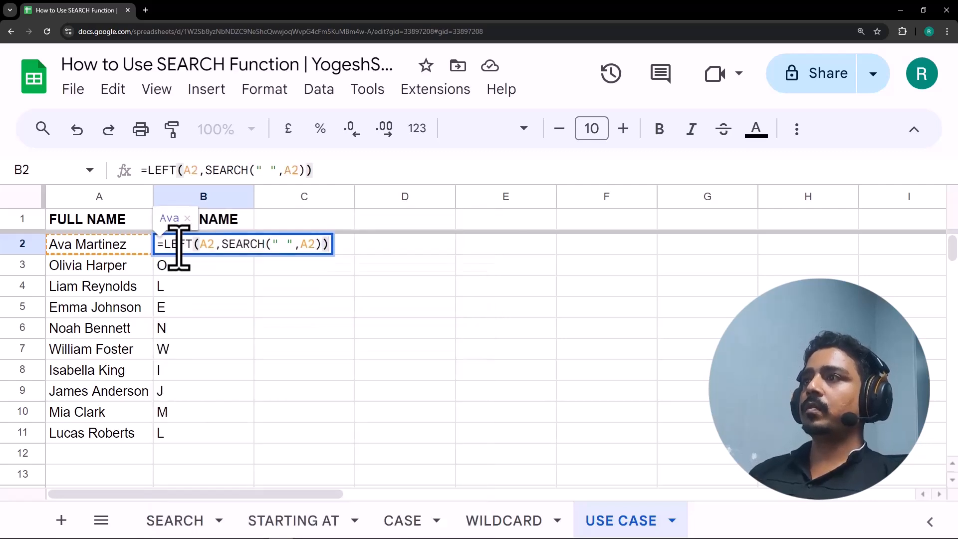
key("Return")
left_click(178, 246)
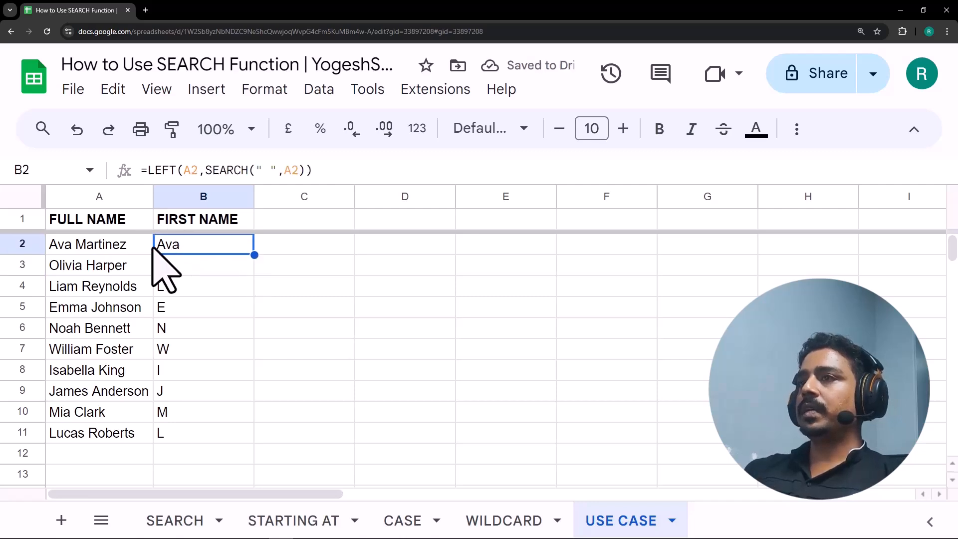
Enter the formula =LEN(B2) in cell C2 to count the characters of the extracted first name
left_click(319, 247)
type("=len(")
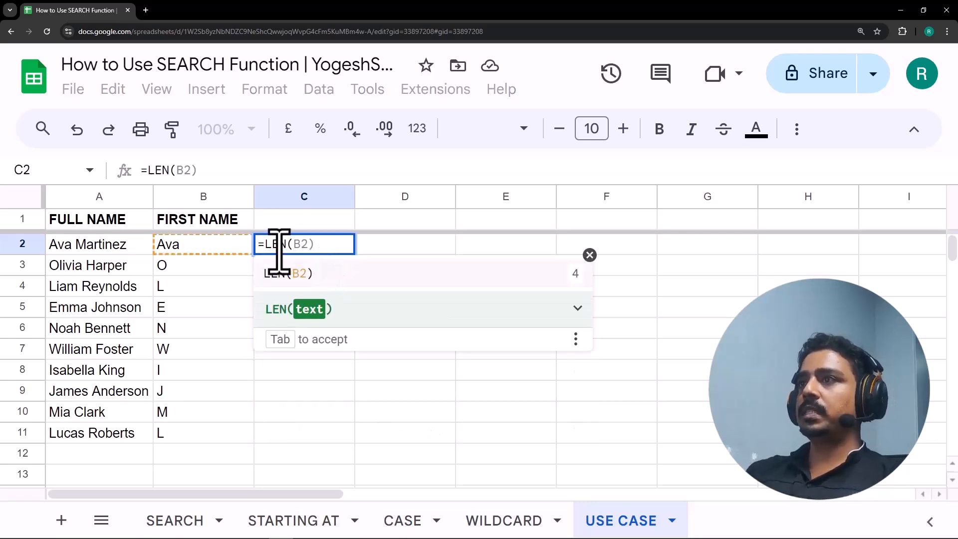
key("Tab")
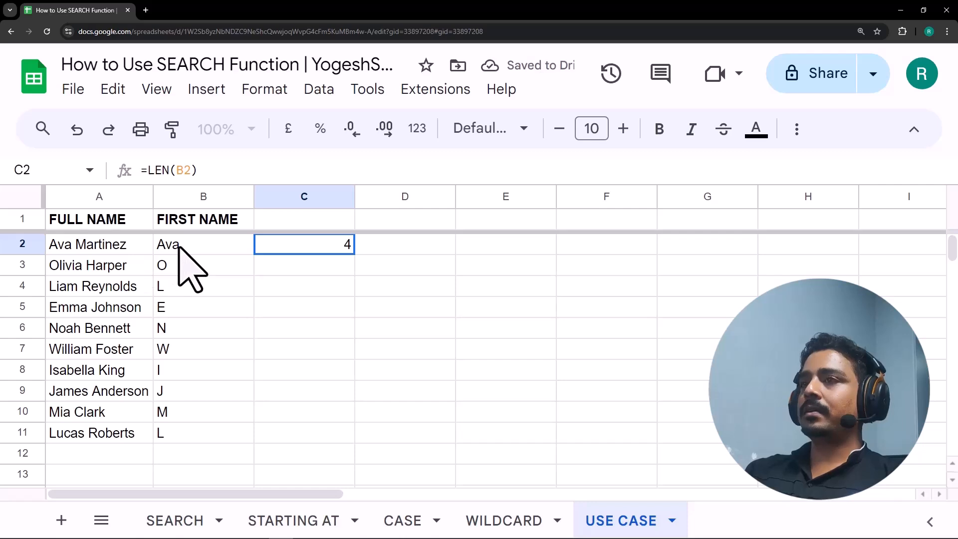
Change the formula in B2 to =LEFT(A2,SEARCH(" ",A2)-1) and check the character count in C2
left_click(180, 250)
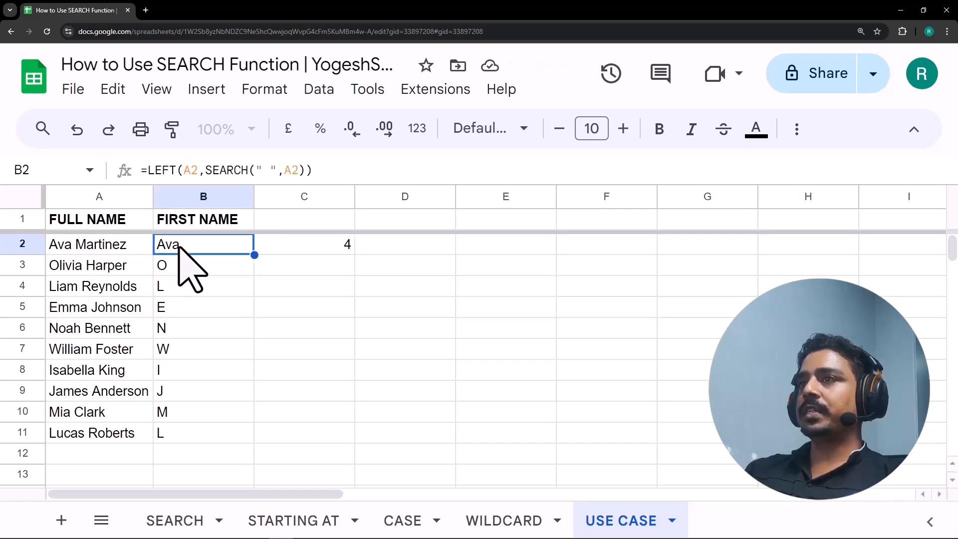
double_click(180, 250)
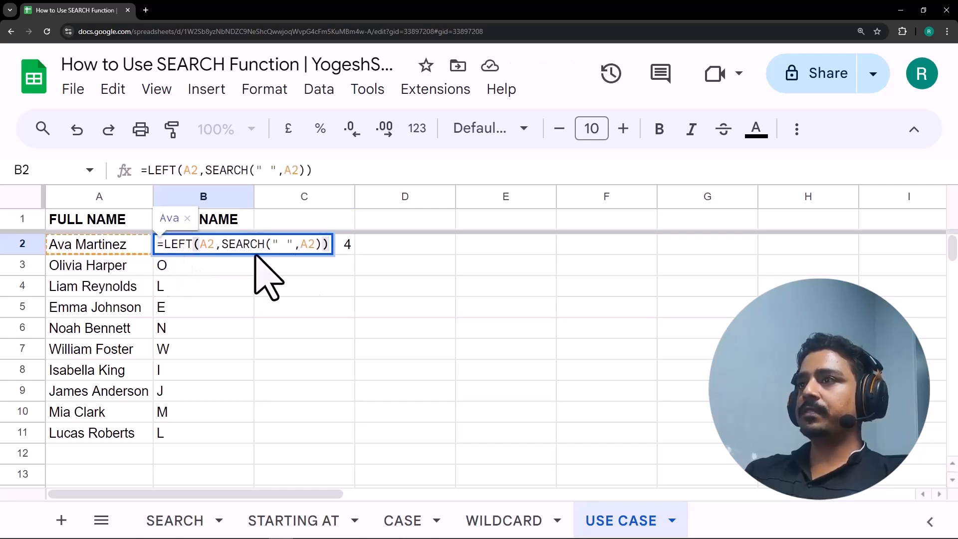
left_click(320, 244)
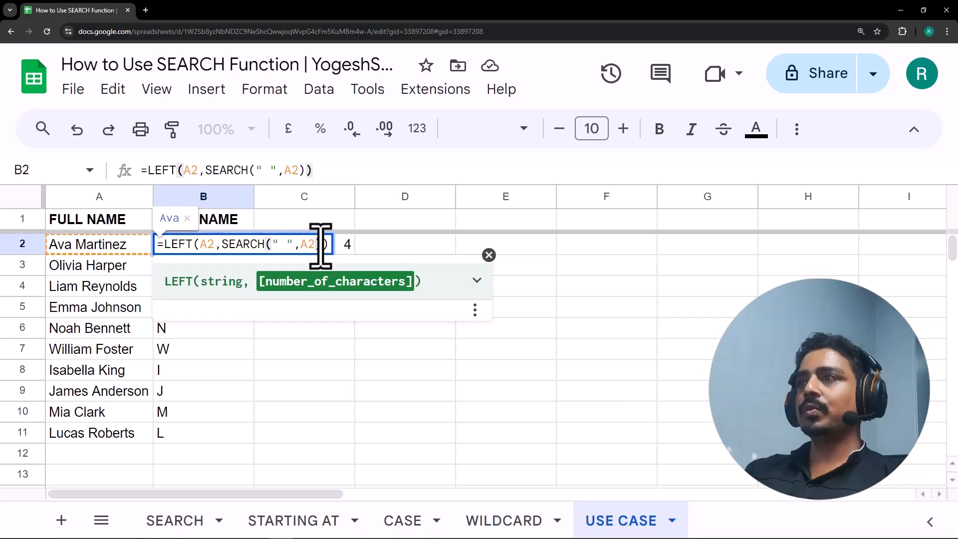
type("-")
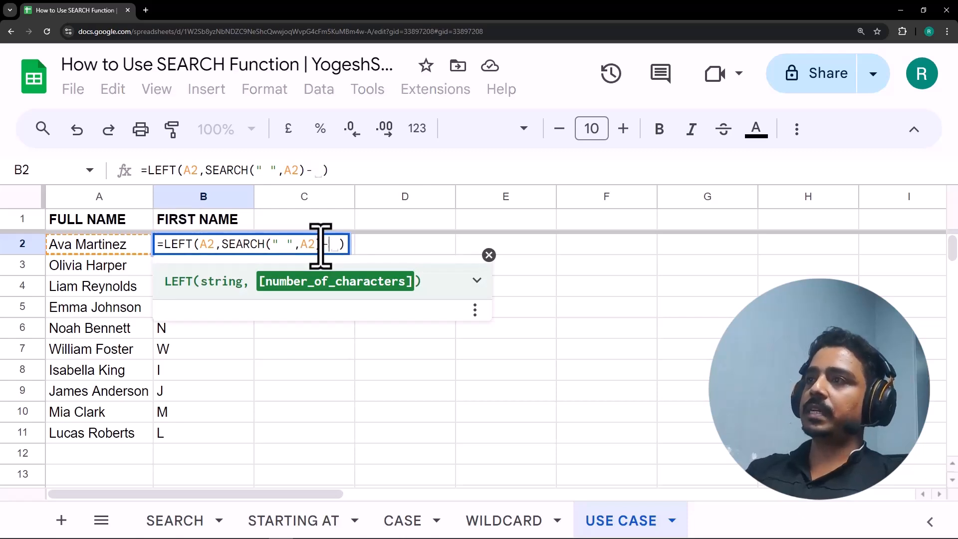
type("1")
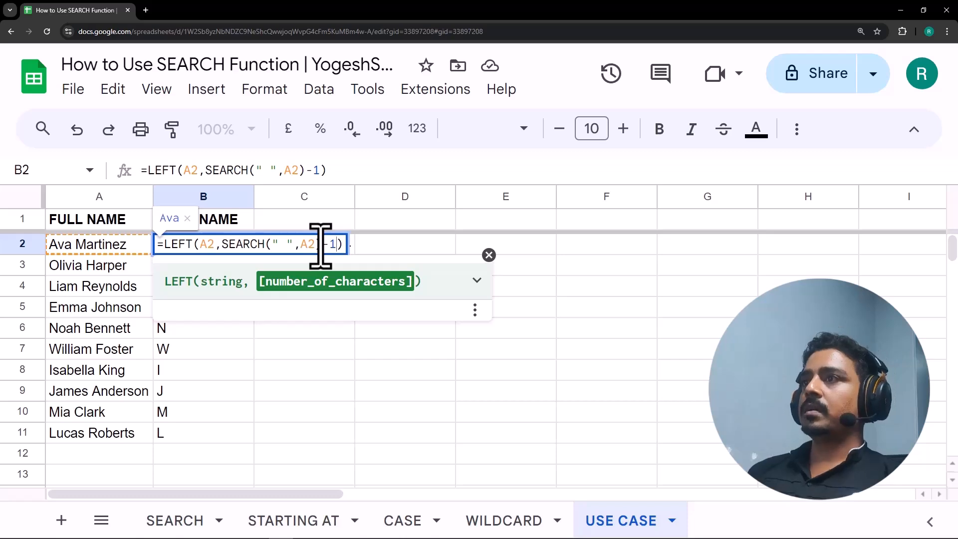
key("Return")
left_click(342, 243)
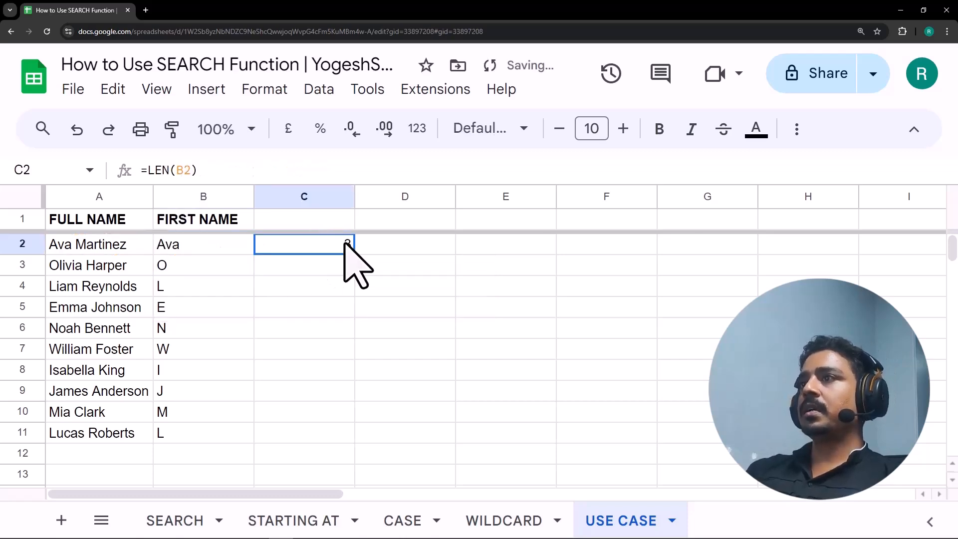
Fill the first-name formula from B2 down to B11
left_click(231, 244)
left_click_drag(254, 255, 226, 428)
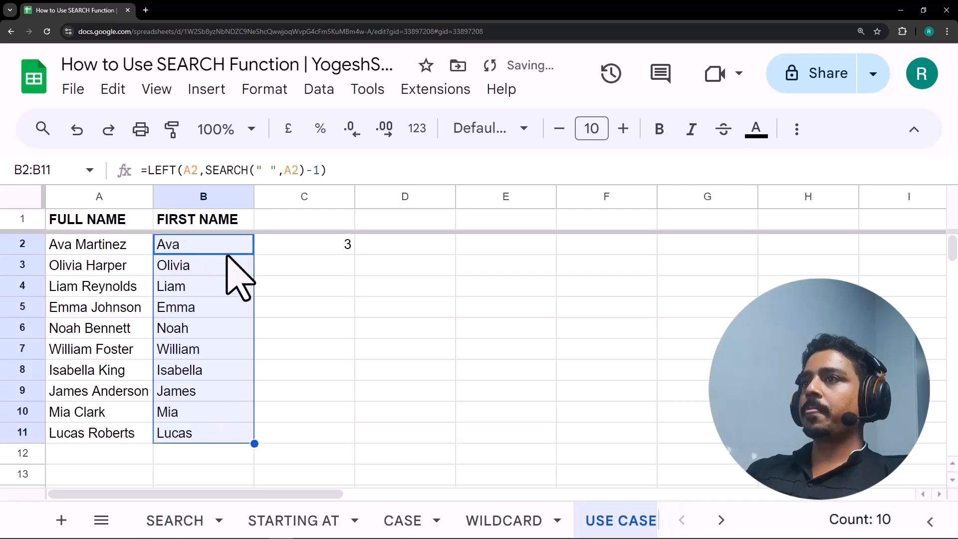
left_click(211, 253)
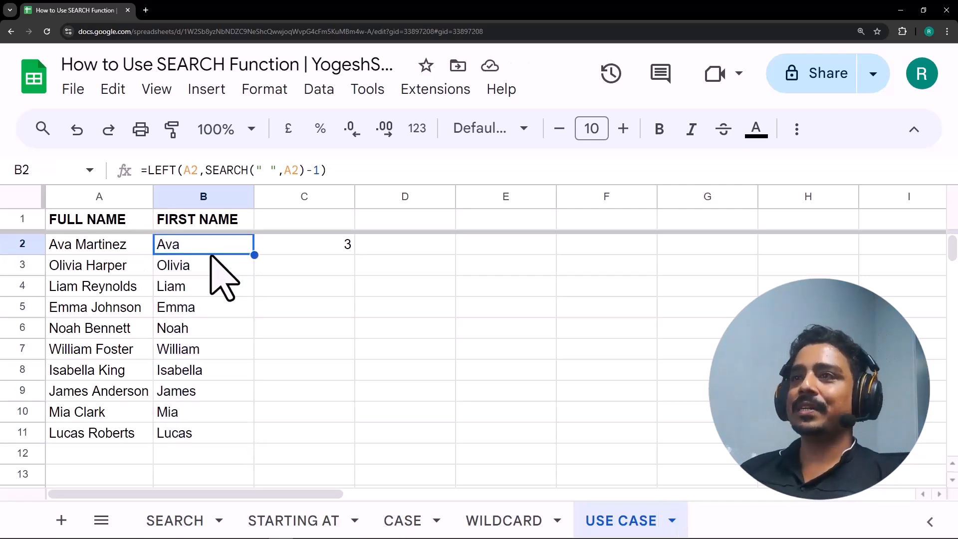